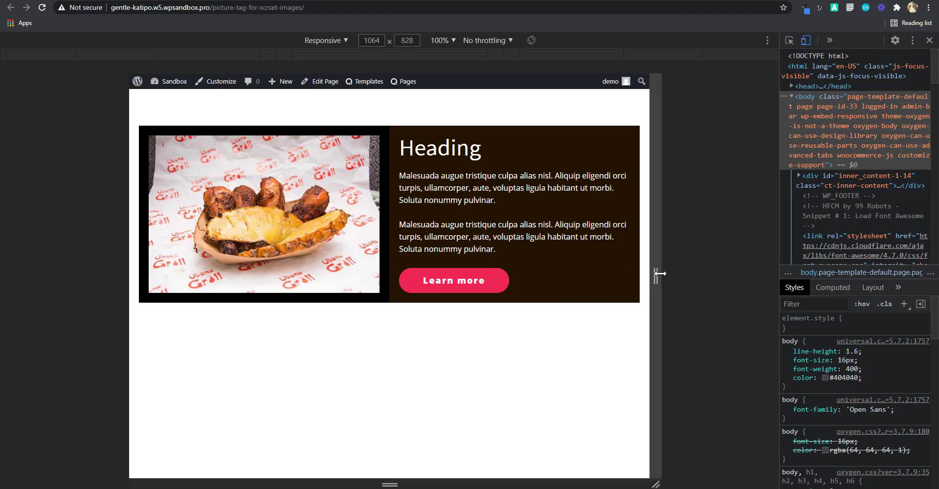
- Resize the responsive preview from about 1084 px down to about 730 px wide to check how the image swaps
drag(659, 274, 669, 311)
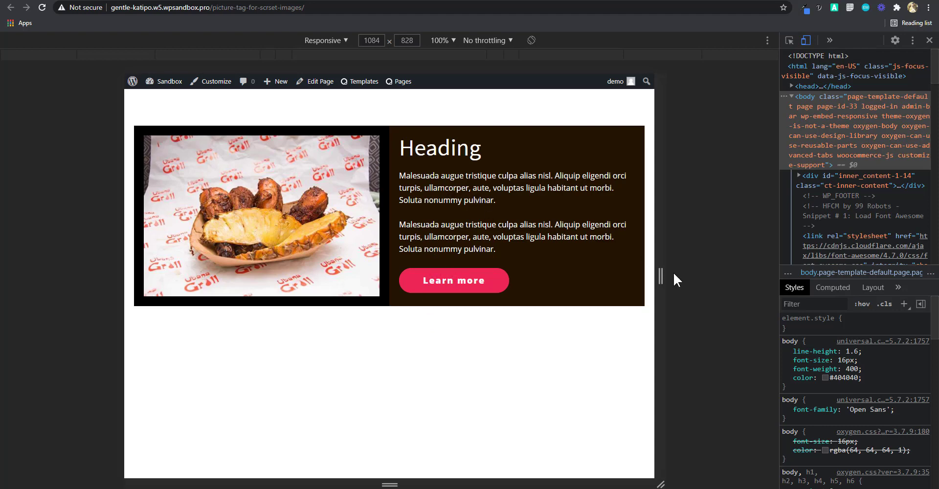
drag(660, 277, 620, 289)
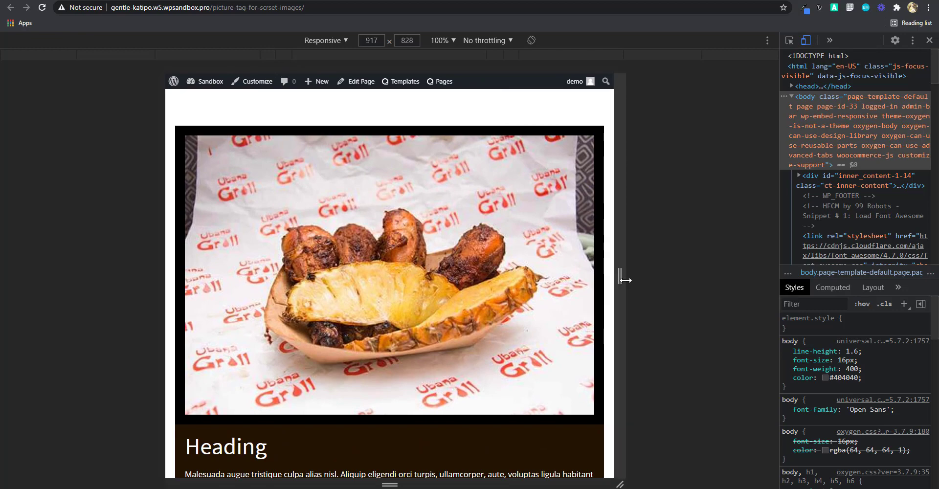
drag(782, 208, 645, 224)
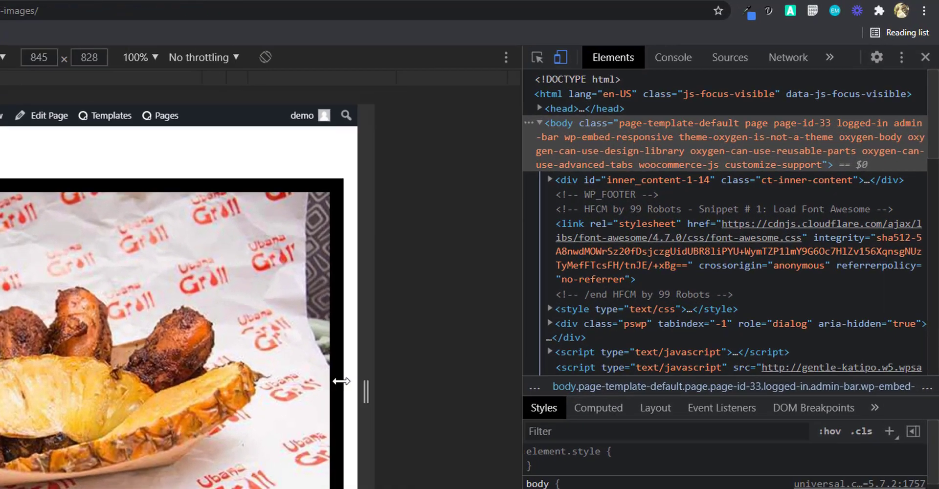
drag(341, 381, 319, 381)
- Inspect the food image in the page's markup, select its parent picture element and expand that element's children
click(533, 62)
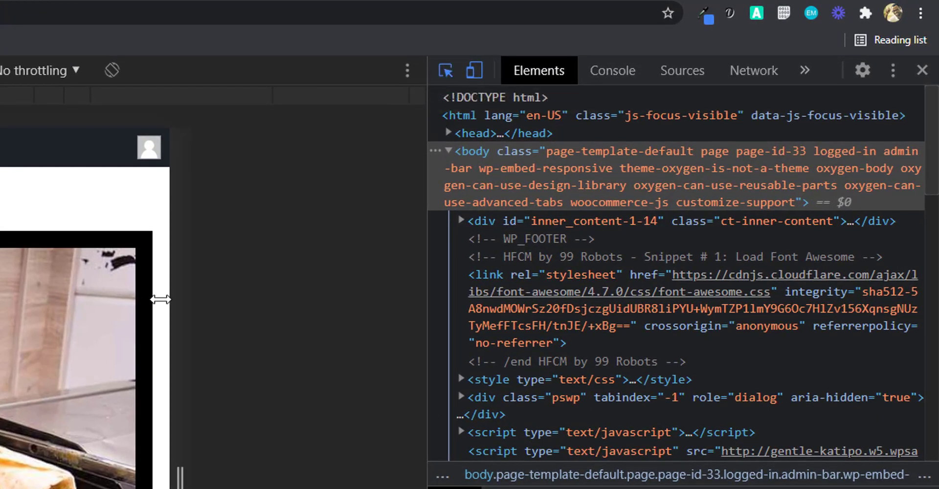
click(231, 298)
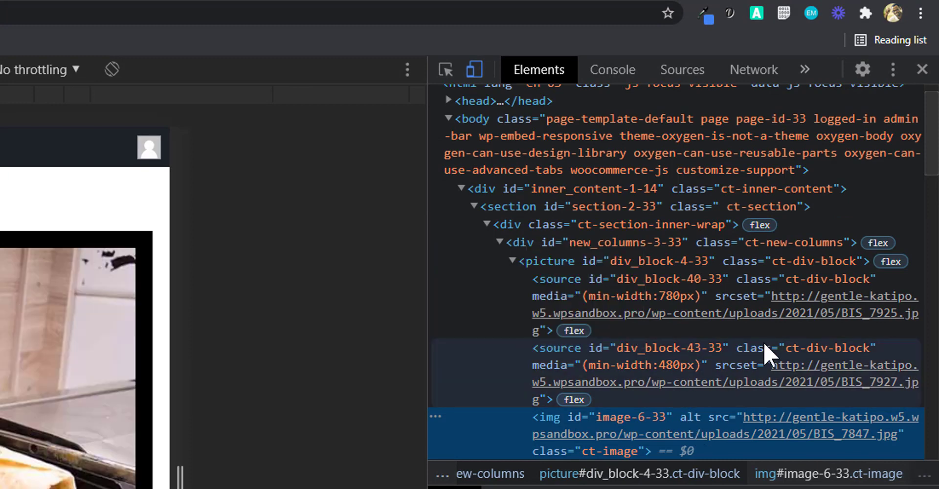
click(659, 261)
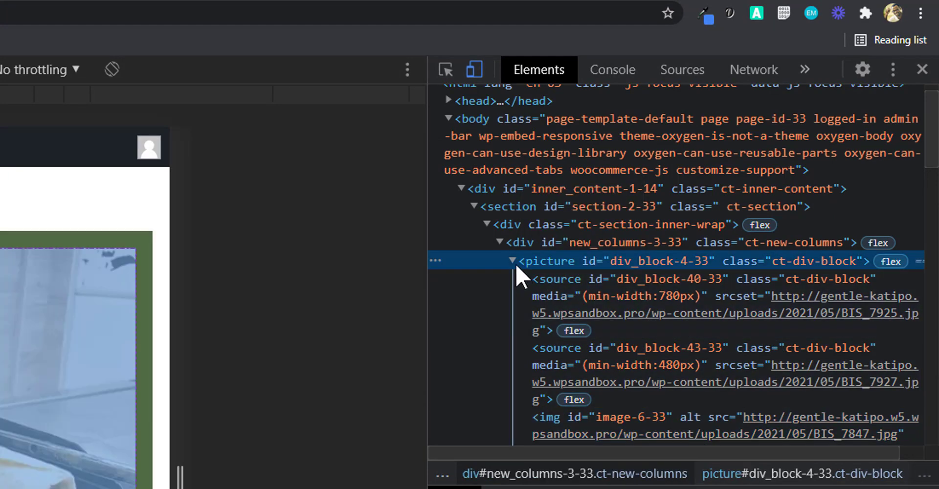
click(512, 261)
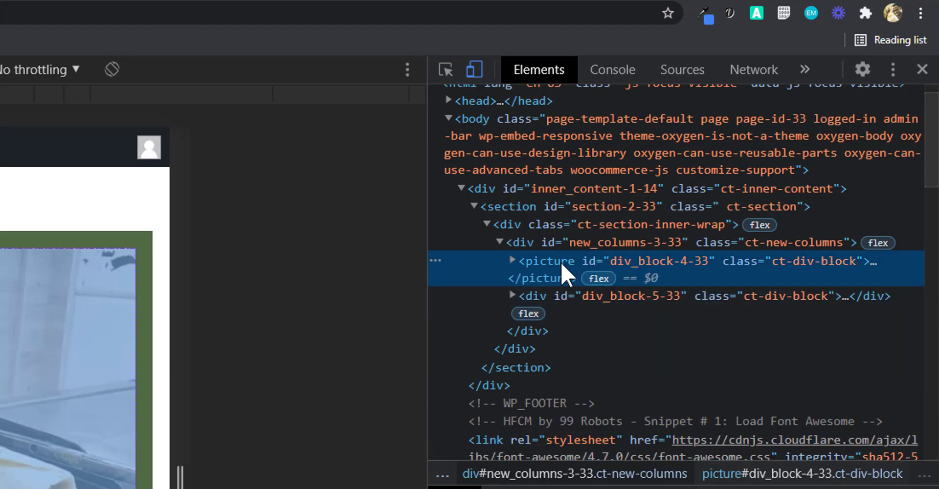
click(512, 260)
scroll(665, 186, down, 2)
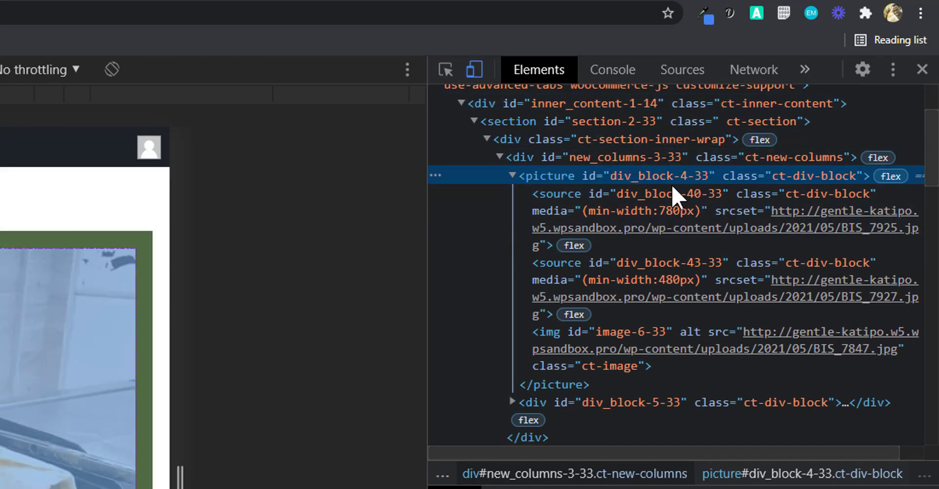
- Examine the picture element's two source children with their min-width media conditions, and the fallback img element
mouse_move(646, 226)
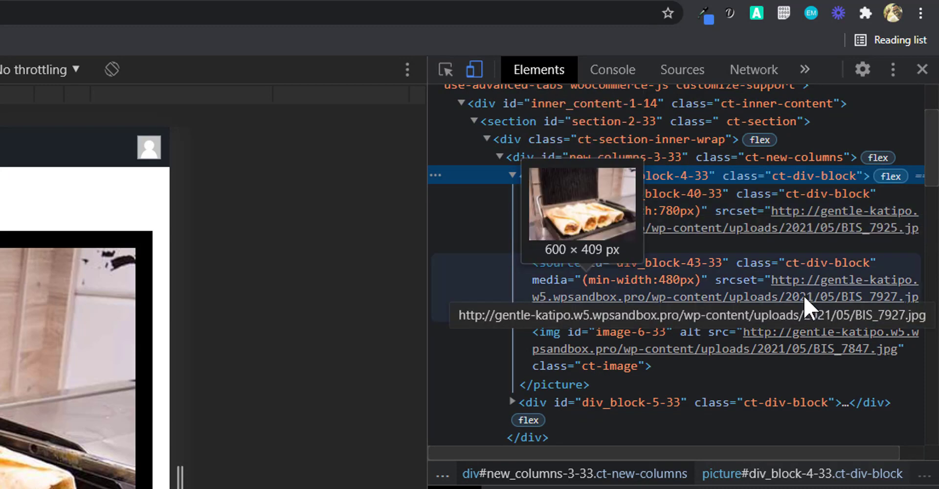
mouse_move(791, 350)
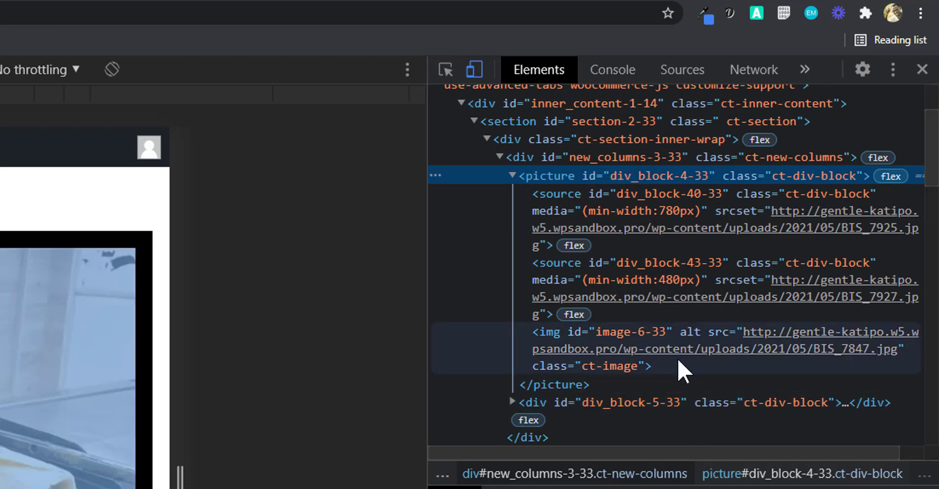
click(621, 333)
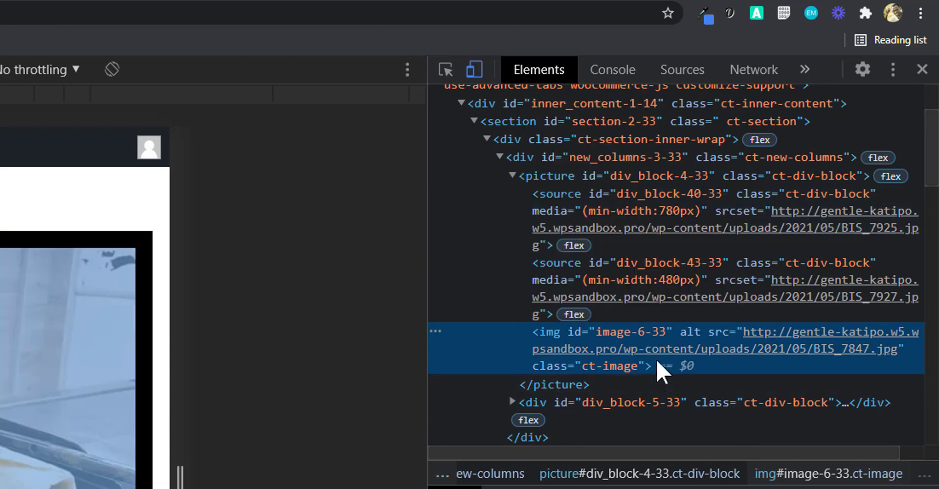
click(629, 207)
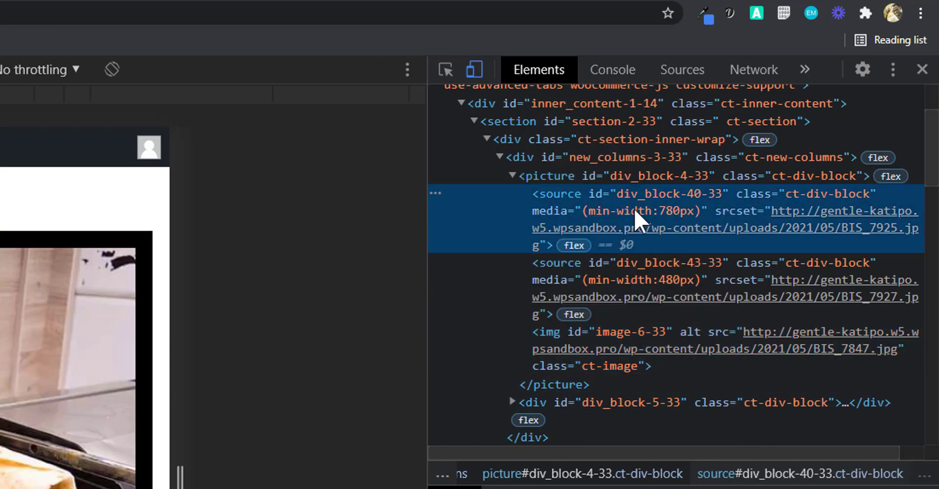
click(614, 273)
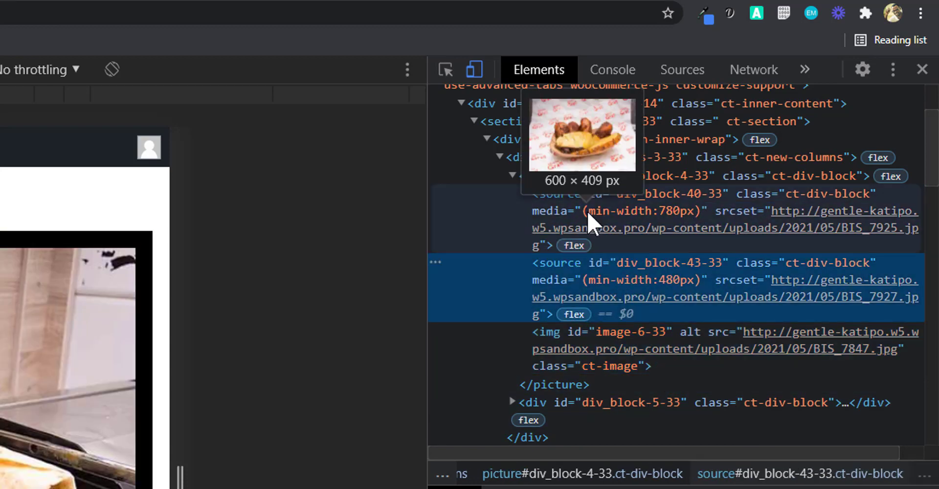
click(559, 202)
click(567, 268)
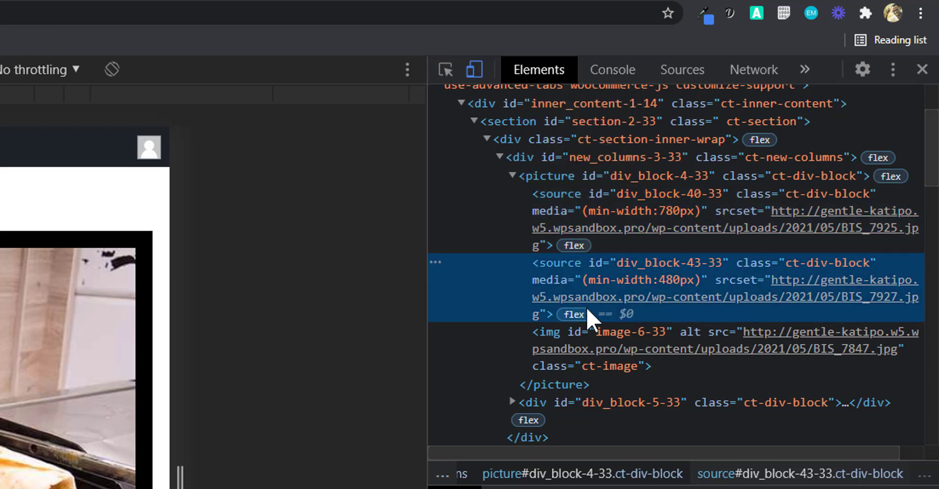
click(589, 331)
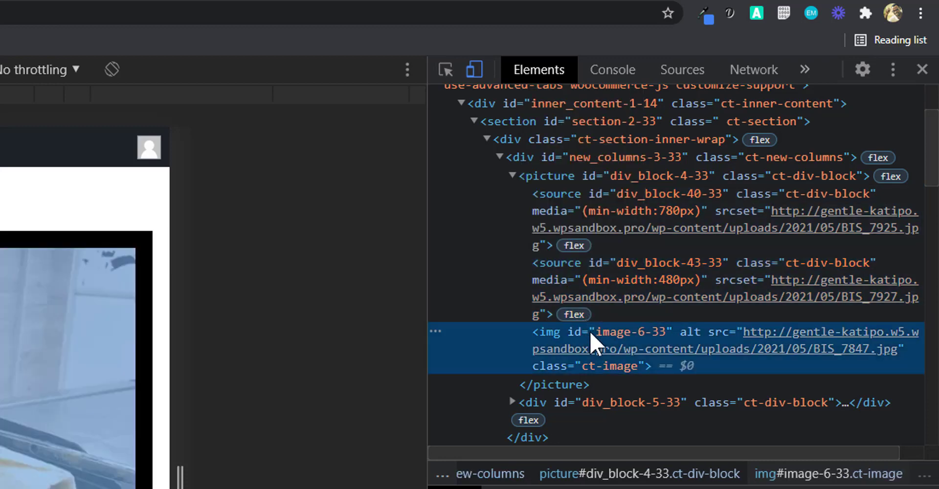
click(659, 208)
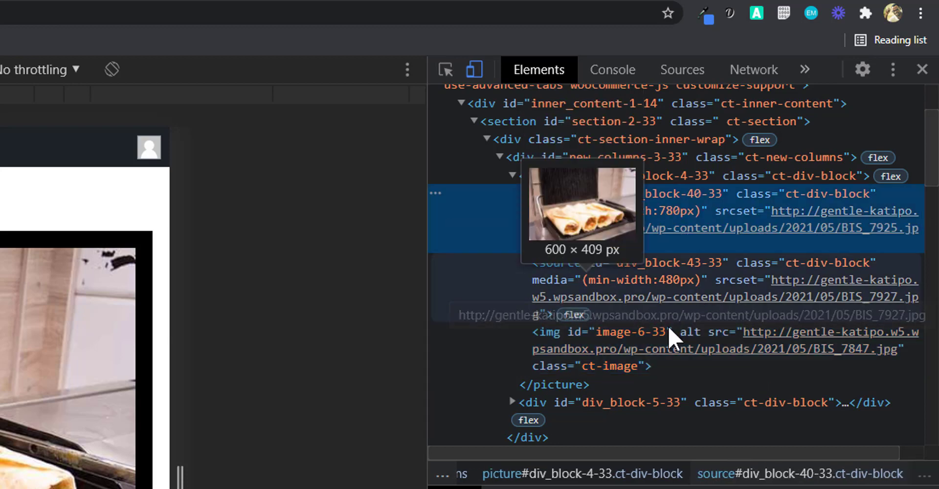
- Compare the image URLs in the srcset attributes of both source elements with the img element's src attribute
mouse_move(650, 345)
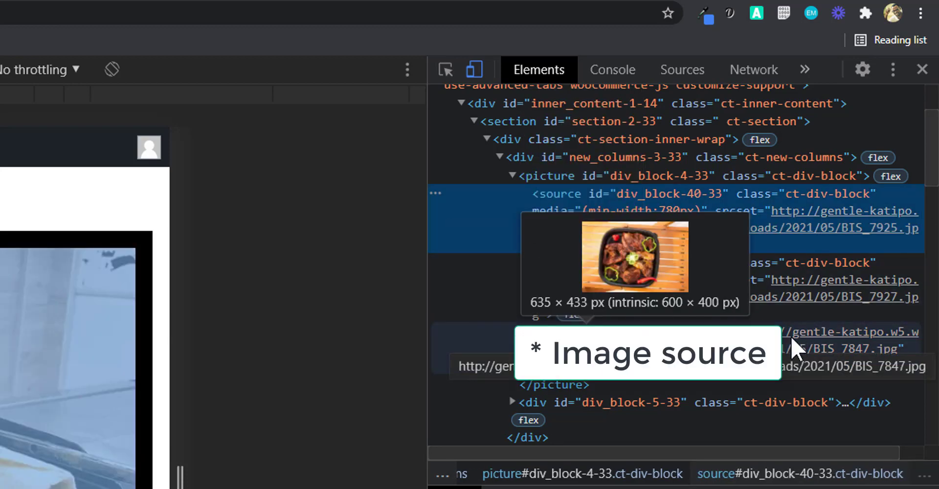
mouse_move(826, 229)
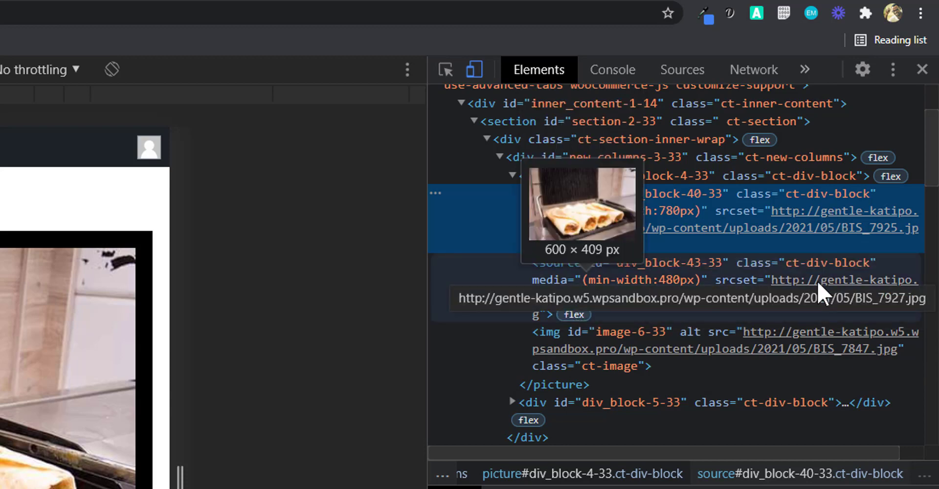
click(794, 265)
click(738, 221)
mouse_move(761, 290)
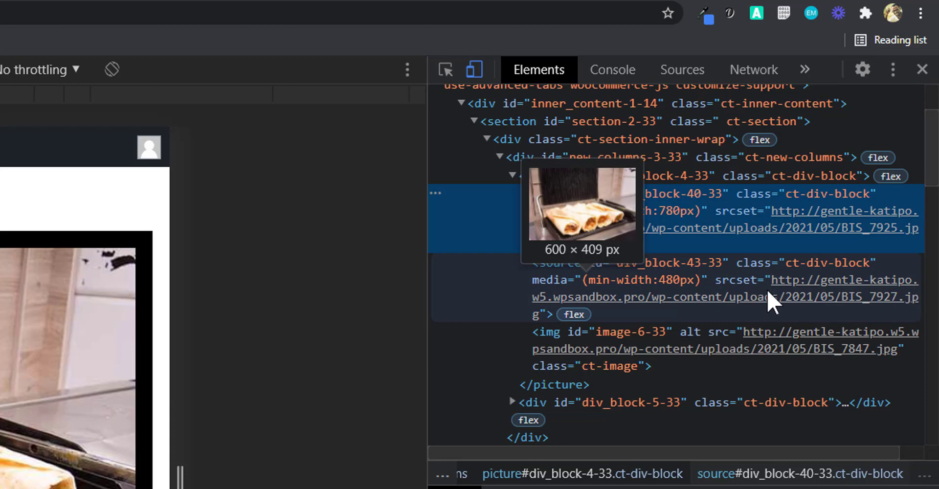
click(797, 271)
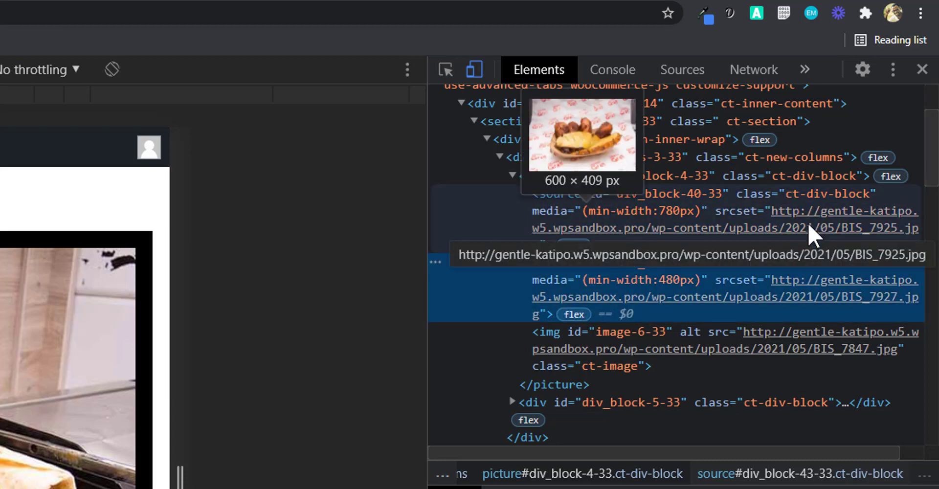
click(808, 224)
click(811, 272)
click(809, 205)
click(800, 258)
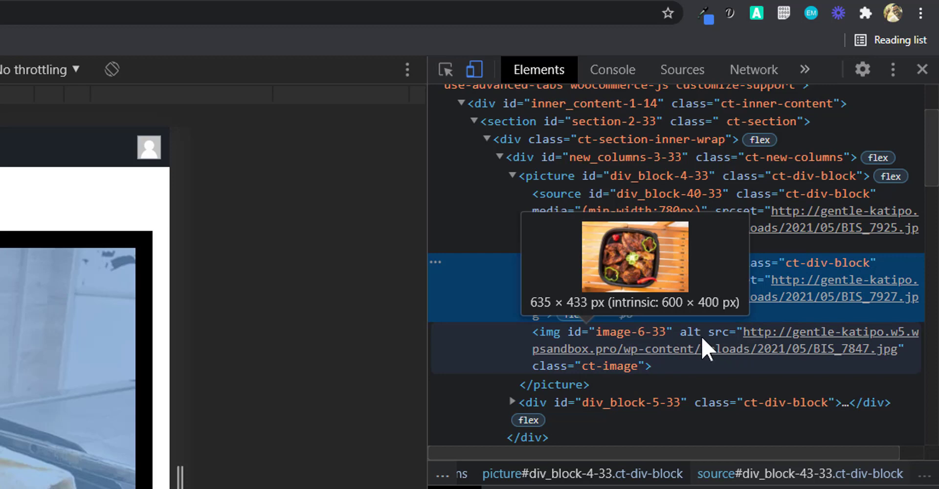
click(703, 339)
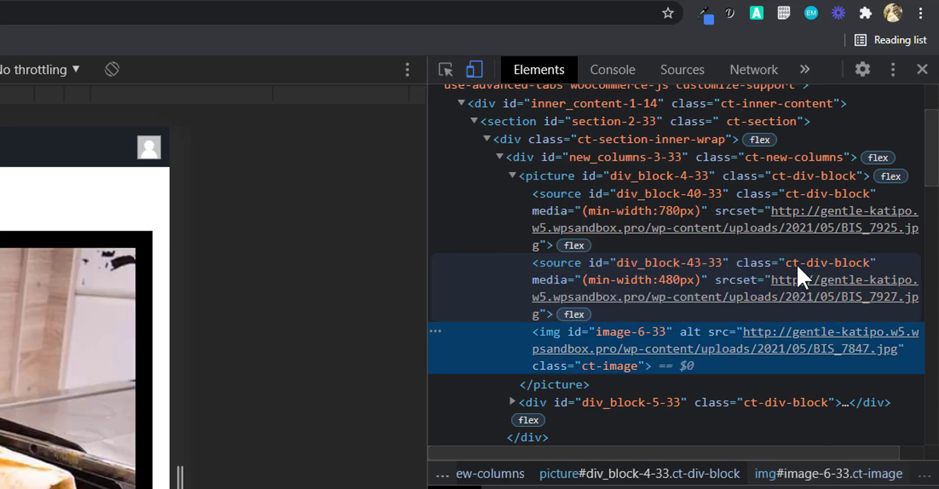
mouse_move(800, 277)
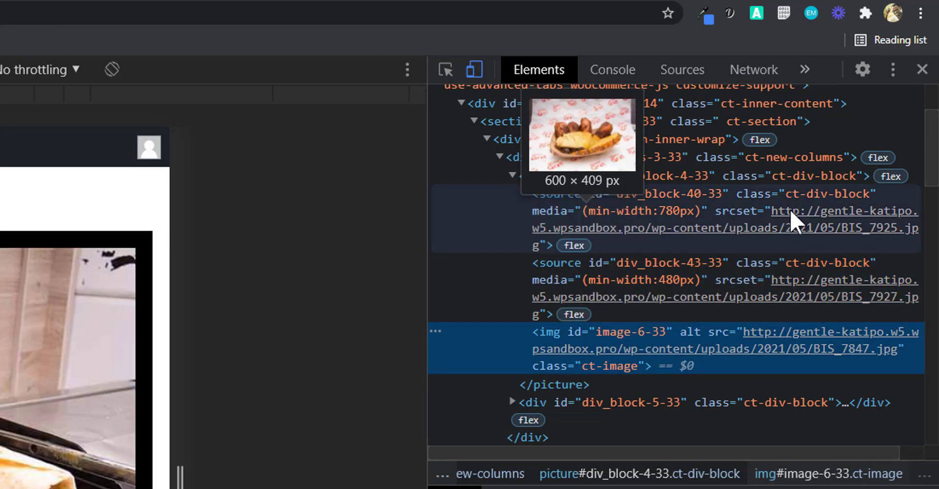
mouse_move(784, 342)
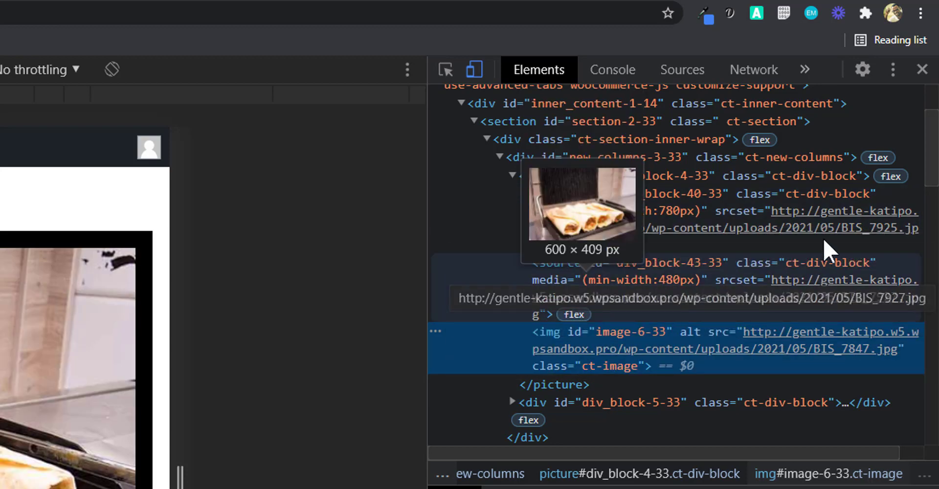
mouse_move(593, 346)
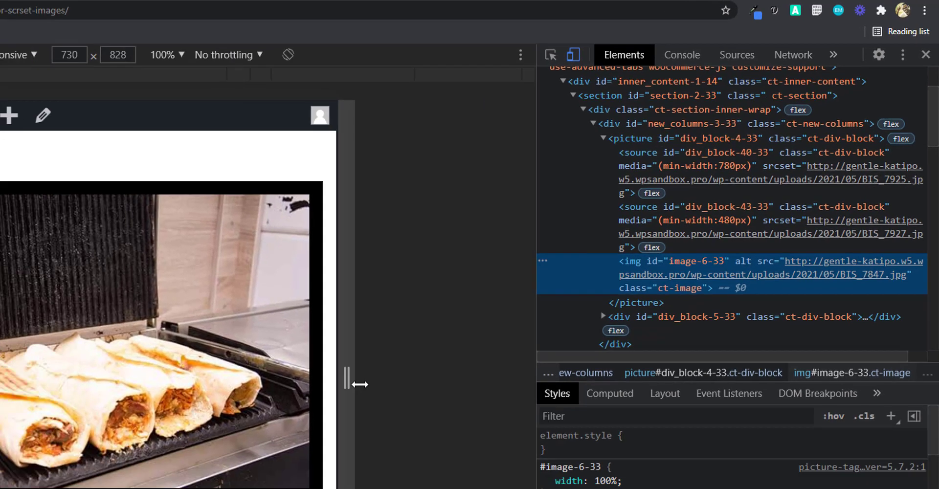
- Resize the responsive preview to about 423, 525, 548 and 711 px, and wider, to check which image loads at each width
drag(359, 385, 419, 400)
drag(559, 291, 432, 310)
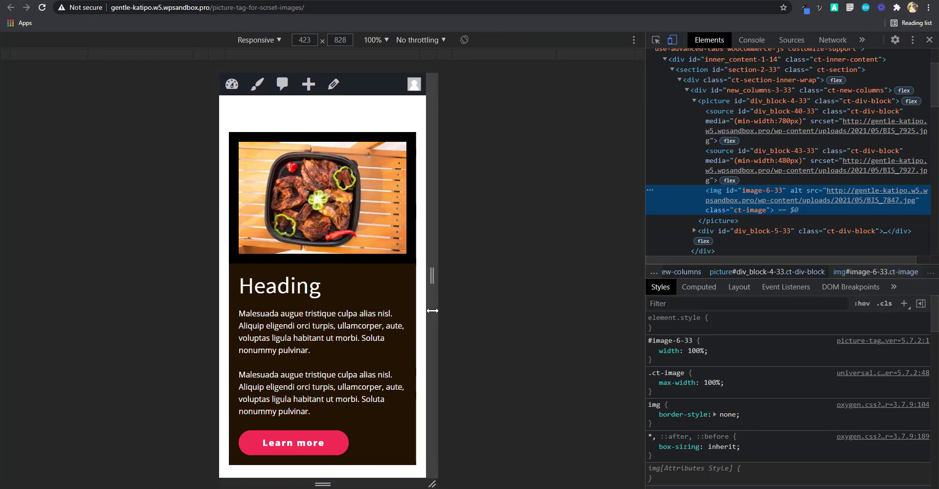
drag(434, 275, 461, 282)
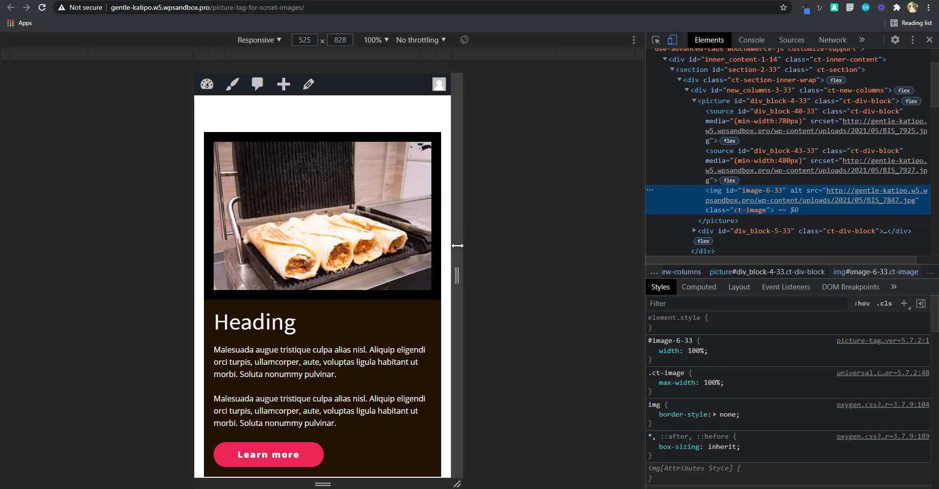
drag(457, 245, 463, 246)
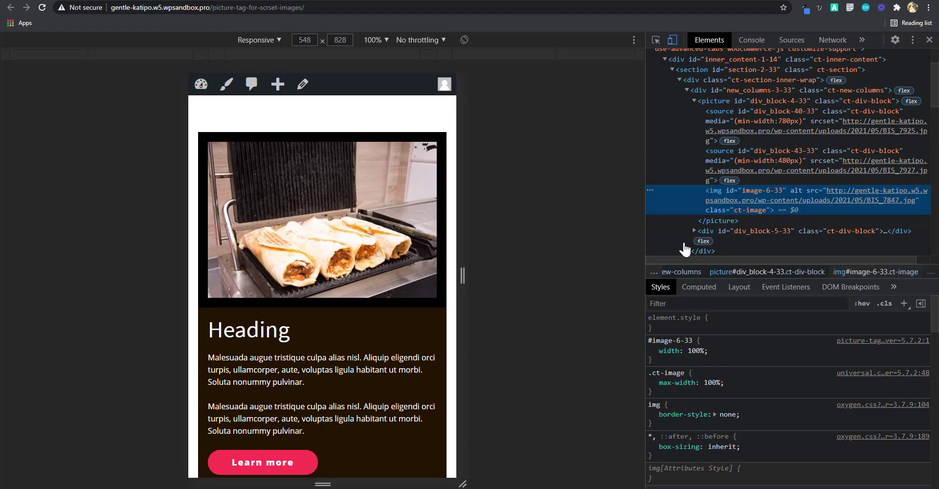
drag(463, 283, 503, 282)
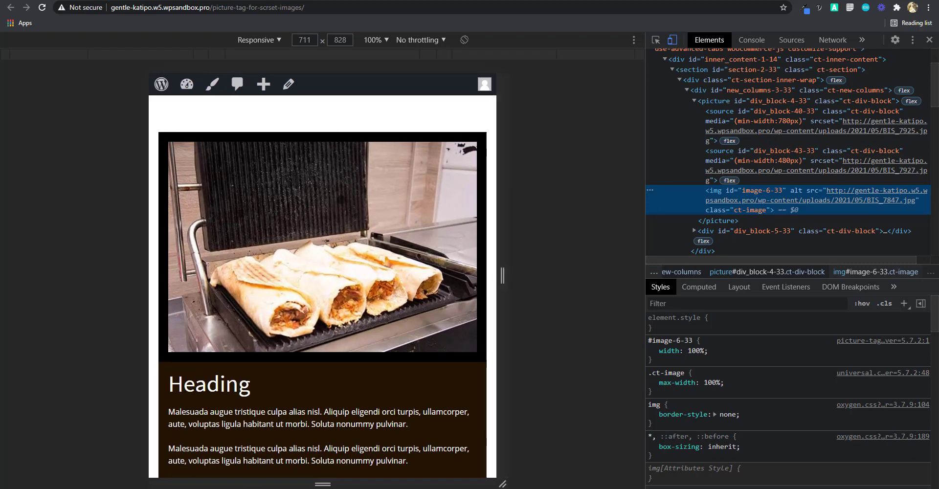
mouse_move(788, 208)
drag(502, 282, 567, 288)
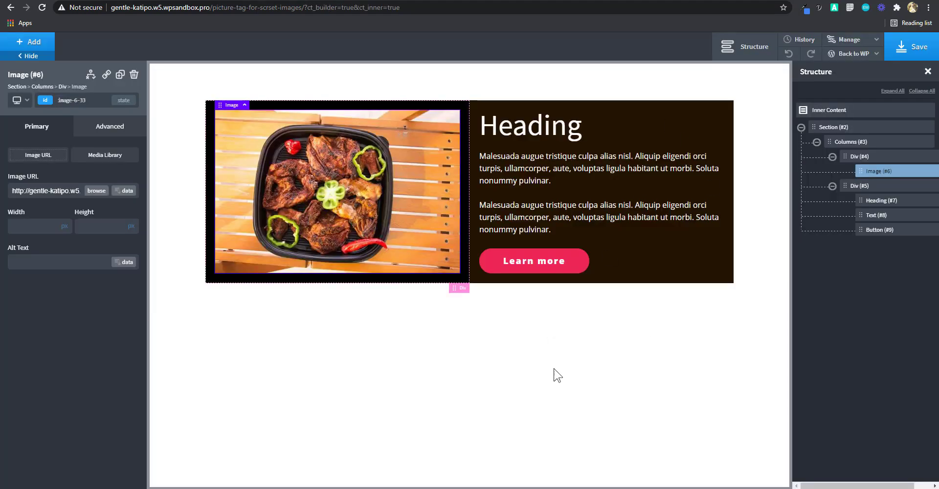
- In the Oxygen builder, examine the layout structure: the section, its columns, both collapsed column divs and the image inside the first one
click(842, 127)
click(853, 142)
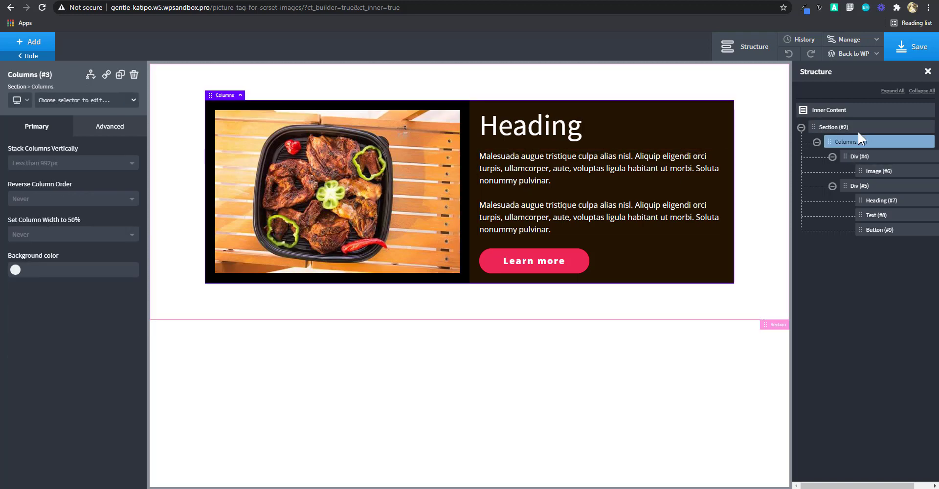
click(832, 187)
click(832, 157)
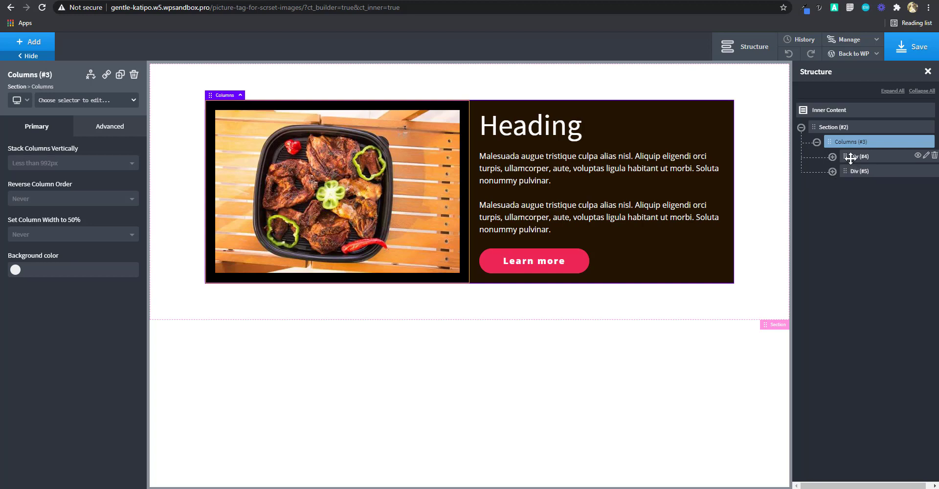
click(863, 171)
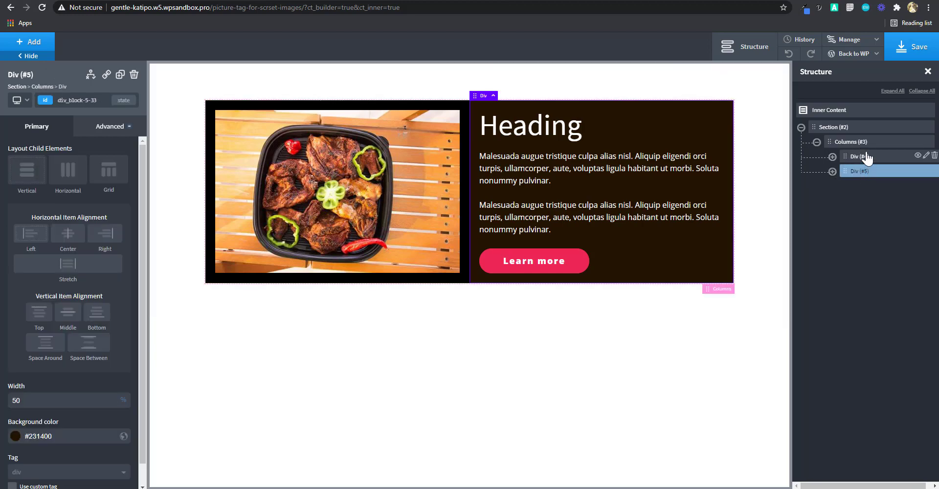
click(860, 156)
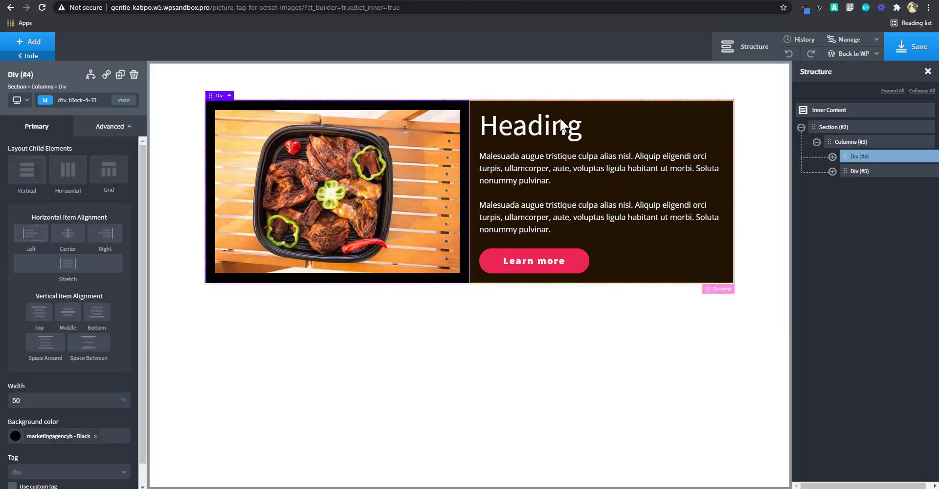
click(854, 171)
click(345, 185)
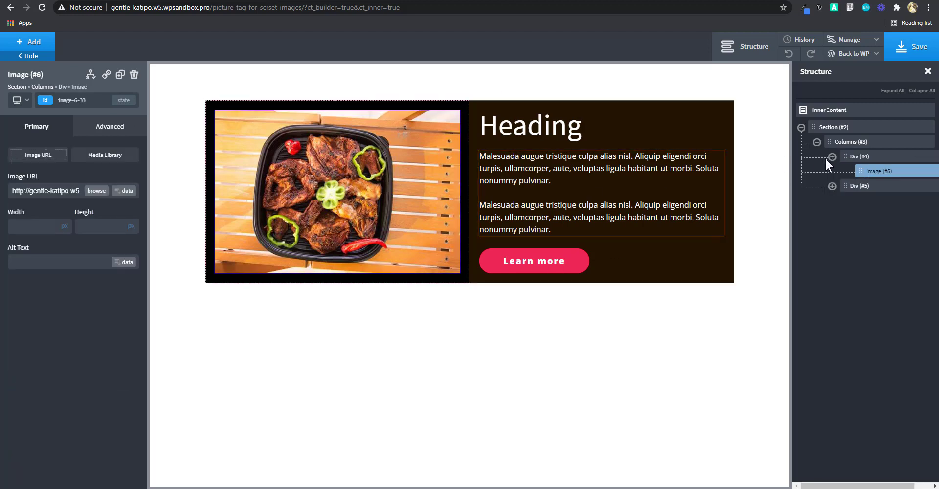
- Open the page's front end with the developer tools and resize the responsive preview to check the image
mouse_move(854, 54)
click(849, 88)
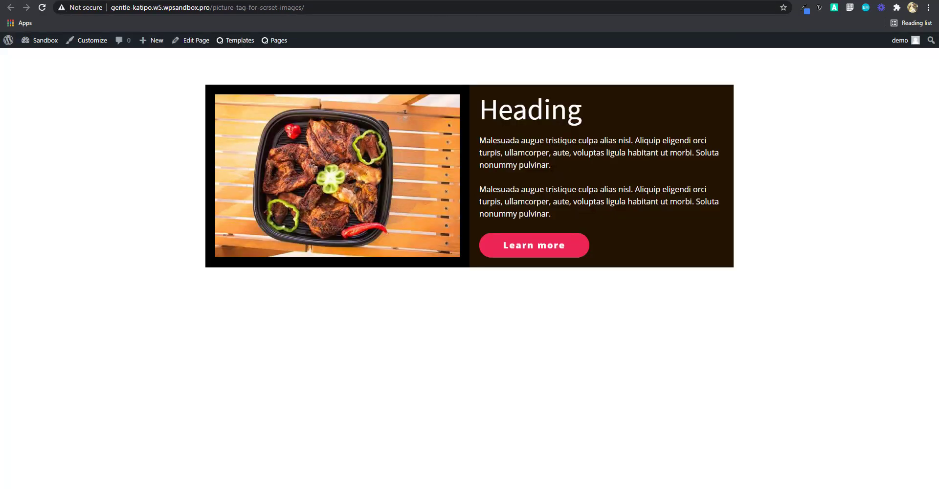
key(ctrl+shift+i)
drag(573, 274, 551, 306)
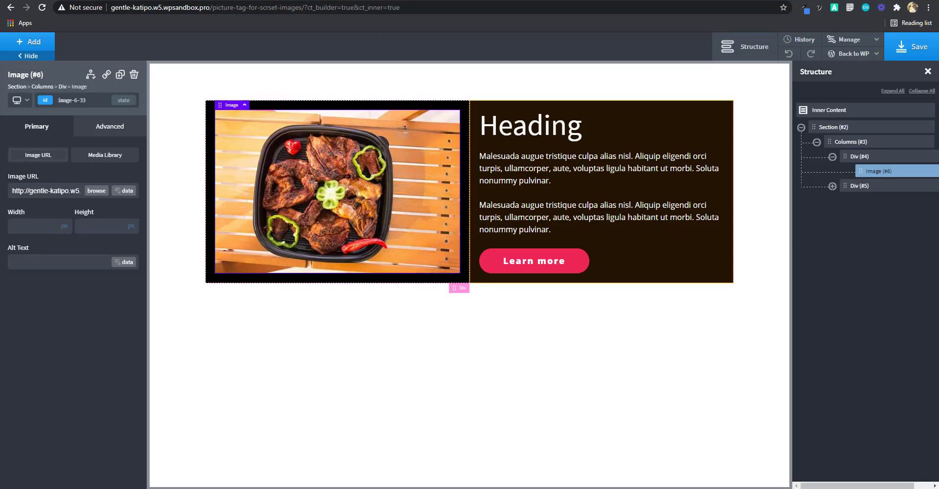
- Preview the layout at the phone and tablet breakpoints, and set the image's width to 100% at the desktop breakpoint
click(64, 234)
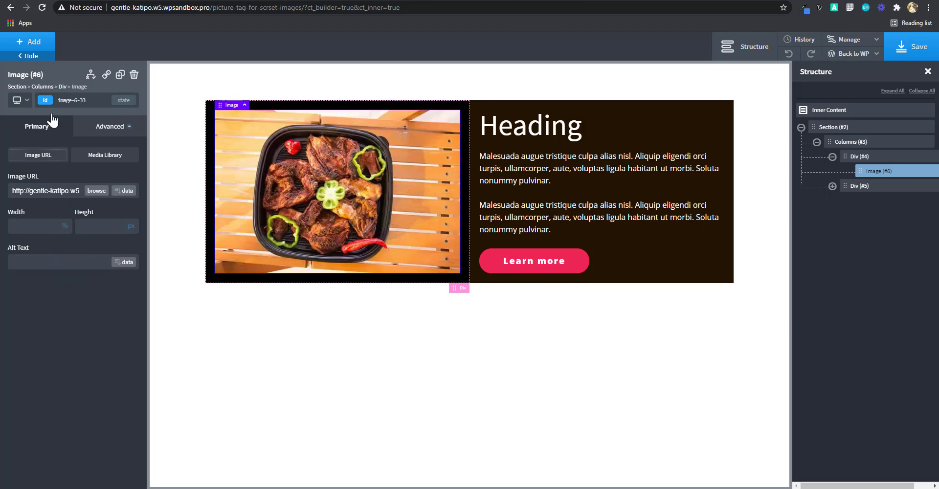
click(18, 101)
click(57, 179)
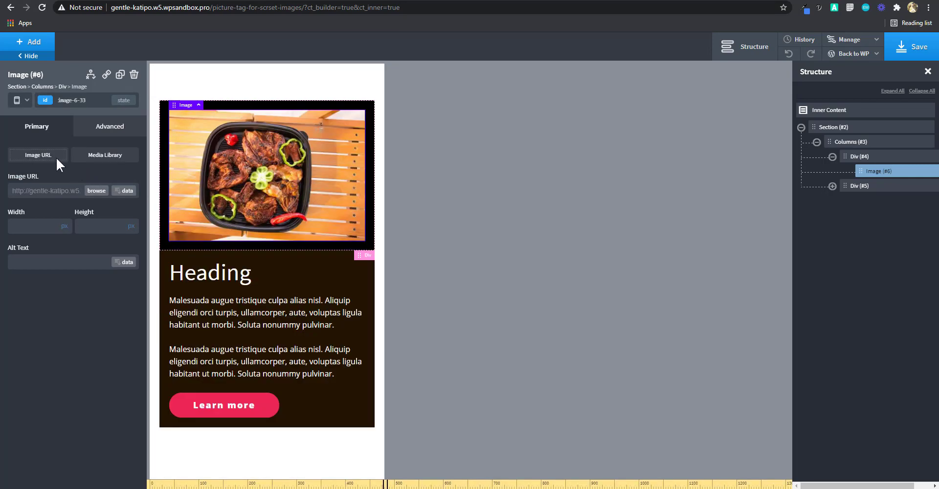
click(18, 100)
click(51, 143)
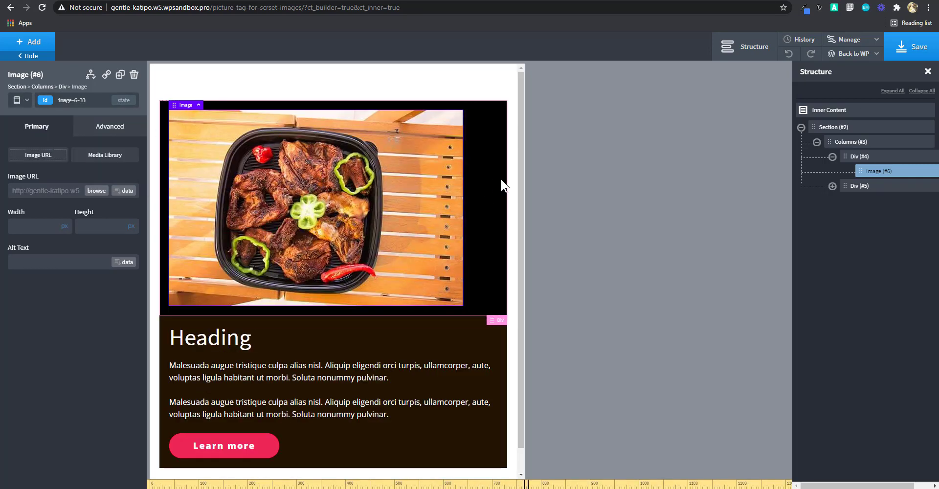
click(23, 103)
click(30, 116)
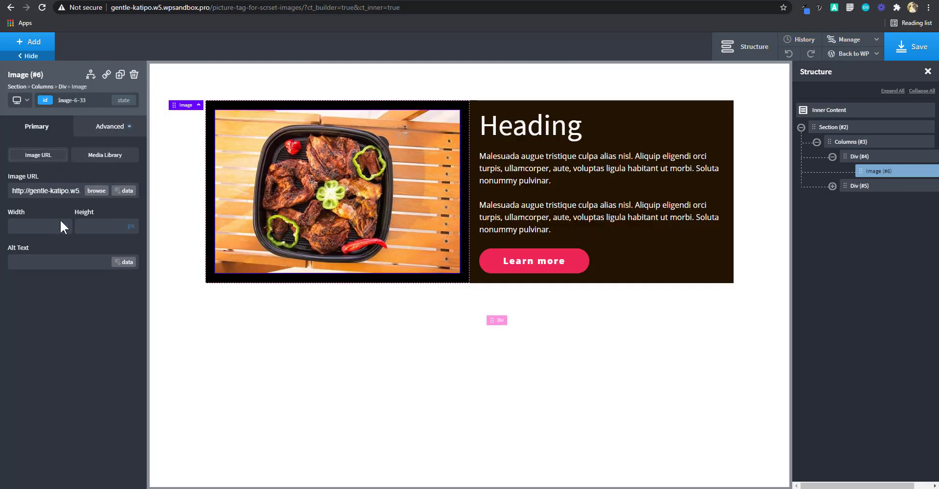
click(54, 223)
text(100)
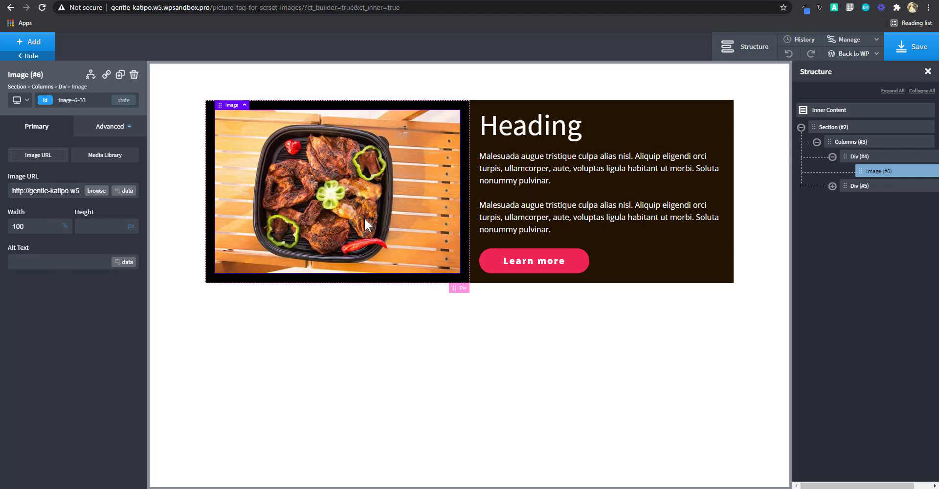
- Switch to Notepad and examine the picture snippet's opening and closing tags with their source and img children
key(alt+Tab)
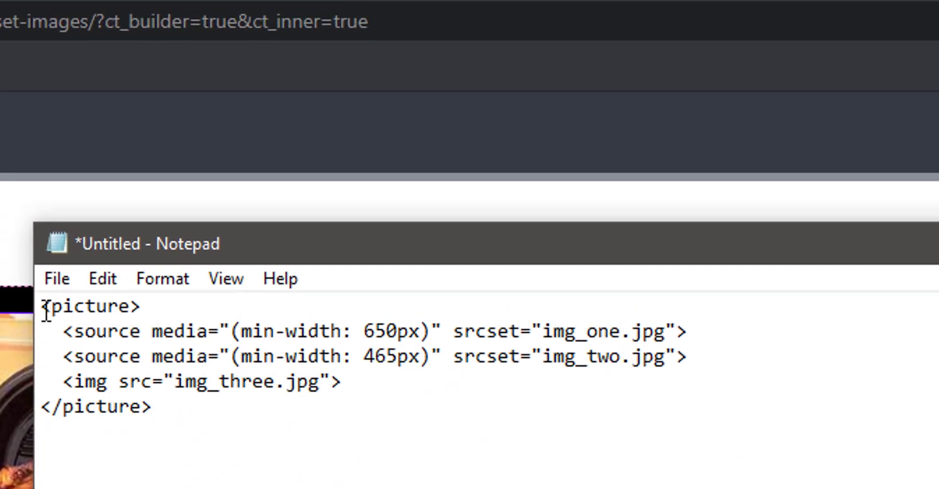
drag(45, 309, 142, 306)
click(153, 409)
click(74, 426)
drag(63, 332, 383, 389)
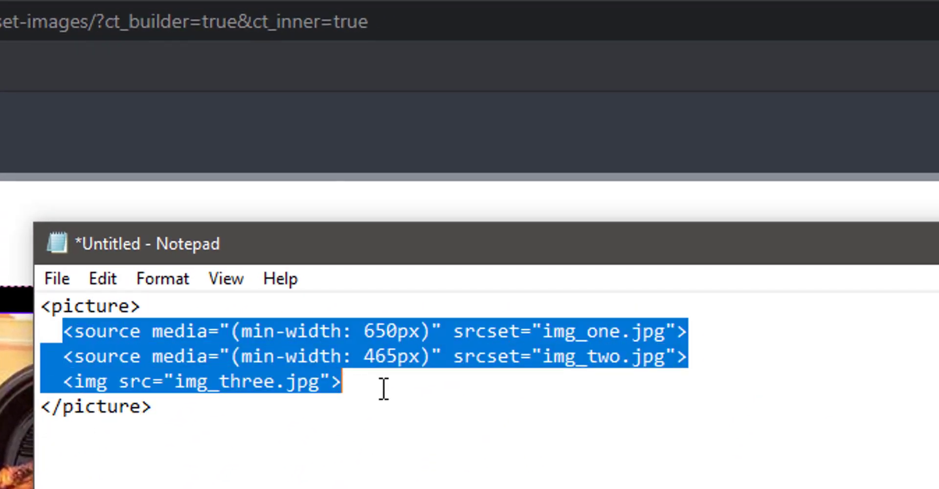
click(550, 383)
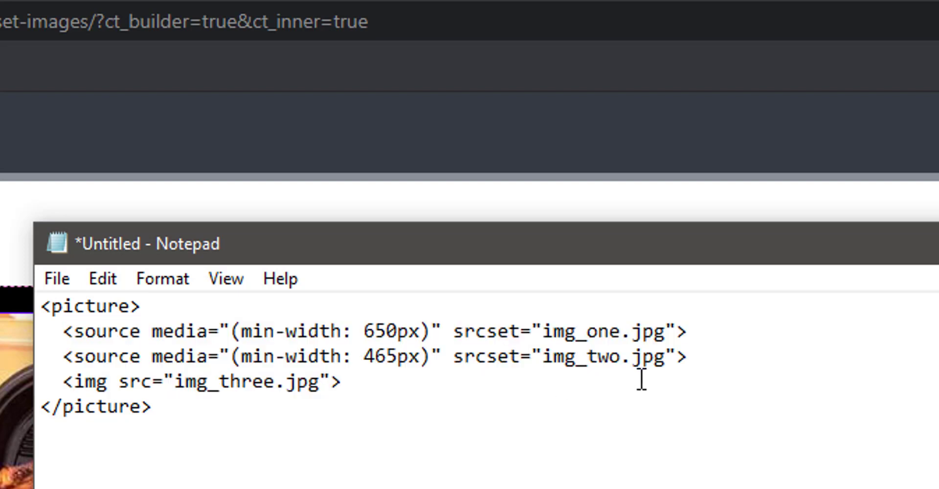
drag(63, 331, 141, 332)
drag(63, 382, 119, 380)
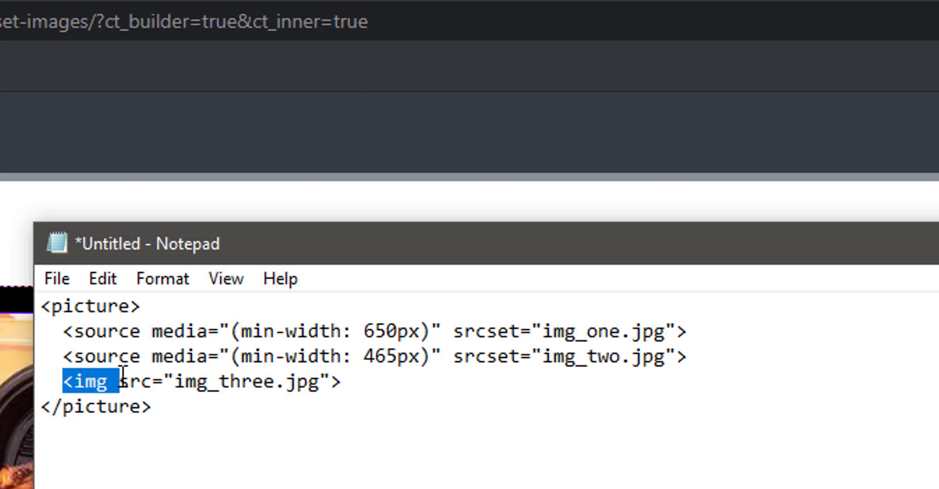
- Examine the first source line's media condition and img_one.jpg srcset, and the media condition of the second source line
click(132, 329)
drag(64, 331, 602, 331)
click(218, 332)
click(644, 331)
drag(668, 331, 549, 331)
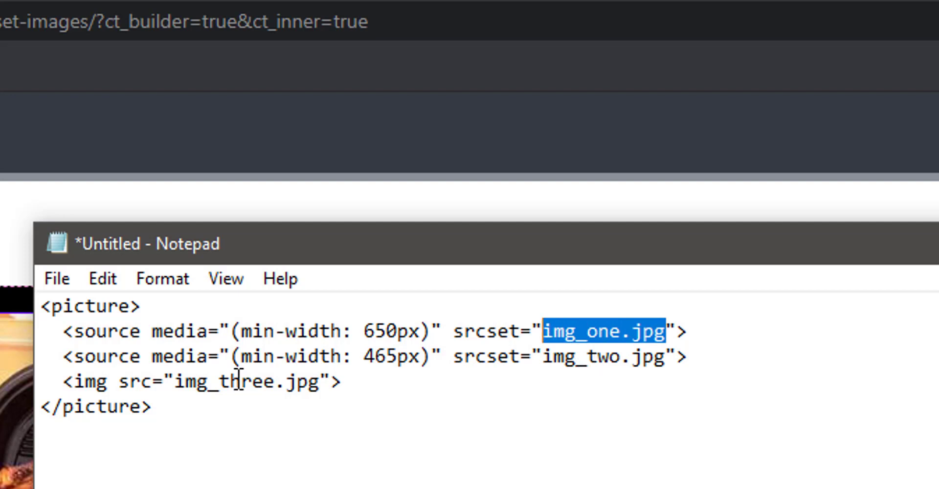
click(152, 357)
drag(57, 363, 354, 358)
click(442, 359)
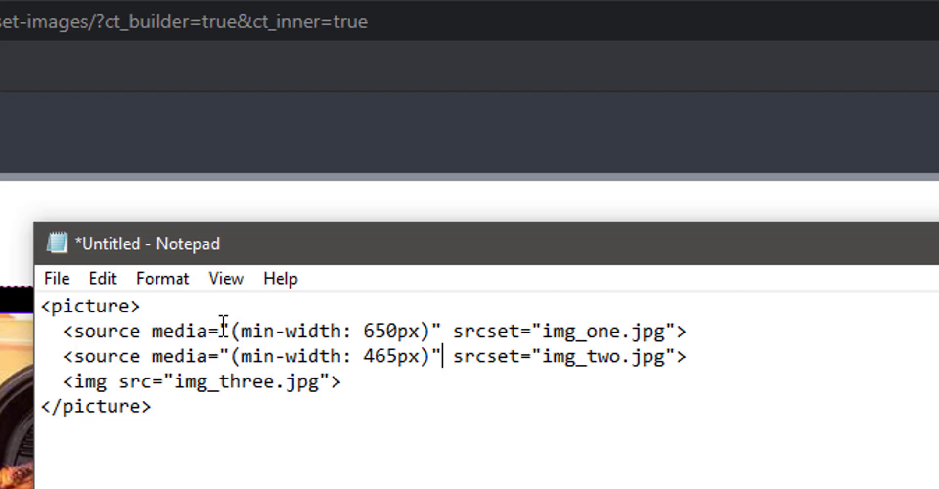
- Compare the complete second source line with the fallback img line that loads img_three.jpg
drag(69, 359, 706, 354)
click(369, 390)
drag(386, 383, 54, 391)
click(303, 406)
drag(357, 388, 65, 381)
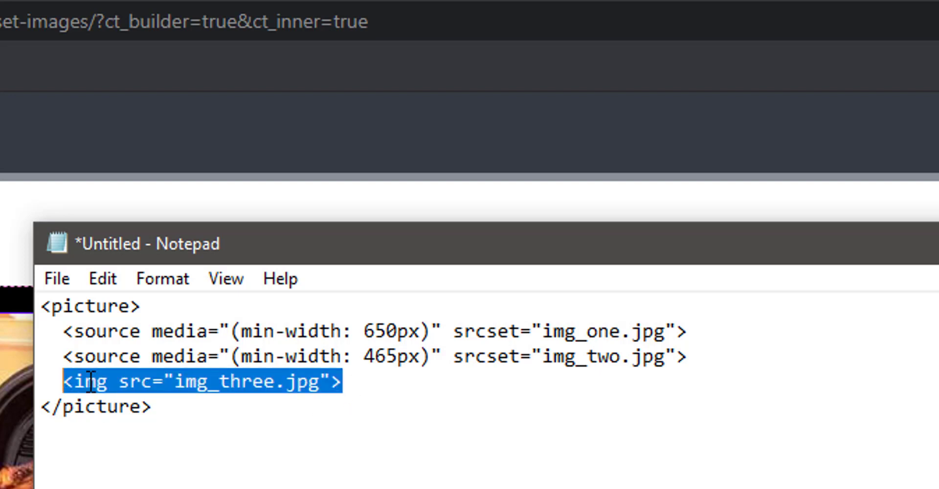
click(213, 382)
drag(342, 386, 61, 381)
click(141, 358)
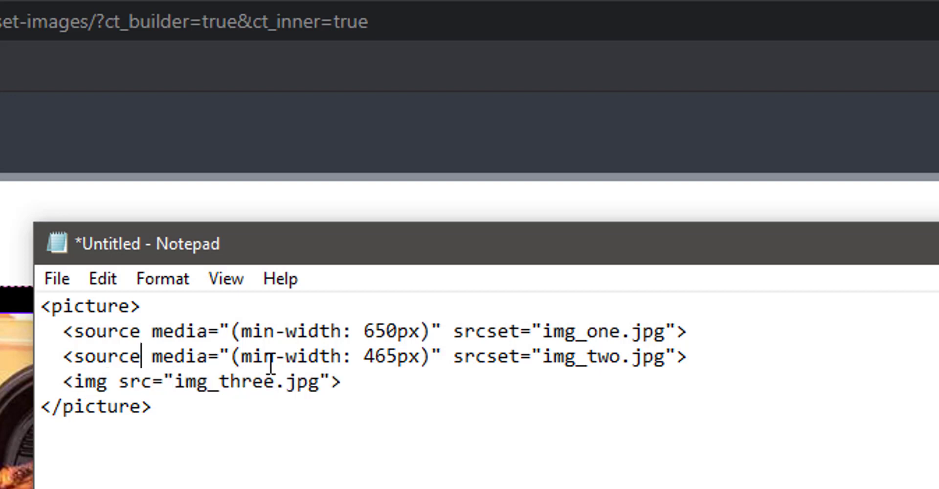
- Review how the two min-width source lines and the fallback img work together within the whole picture snippet
click(198, 388)
click(474, 329)
drag(297, 331, 453, 359)
drag(522, 355, 442, 337)
click(482, 360)
click(369, 390)
drag(211, 424, 41, 318)
click(225, 395)
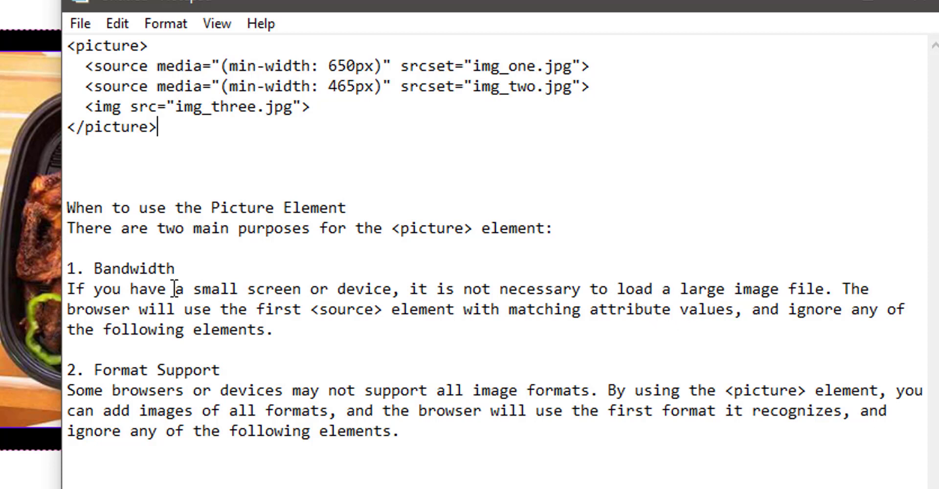
- Read the notes on the picture element's two purposes, Bandwidth and Format Support
drag(152, 282, 176, 286)
click(285, 307)
click(268, 370)
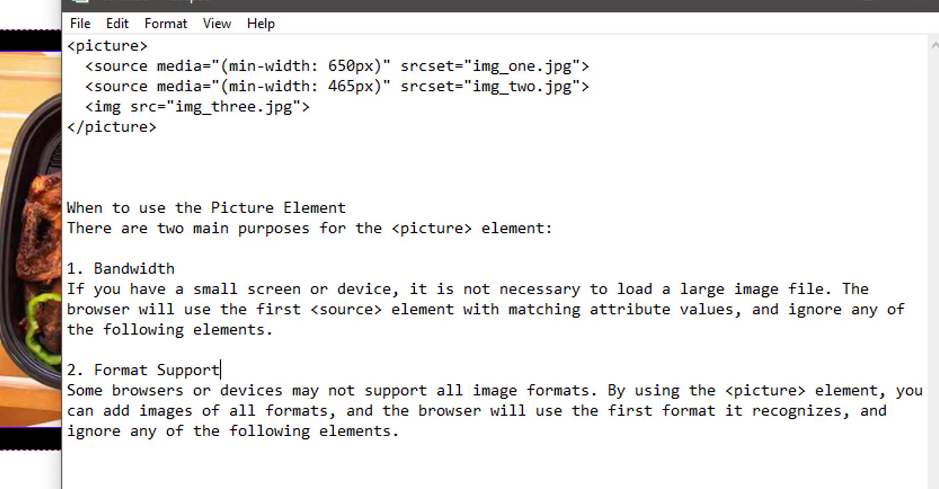
- Examine the format-support example with its png and jpg source lines and the img_beatles.gif fallback
scroll(77, 356, down, 3)
drag(75, 356, 151, 357)
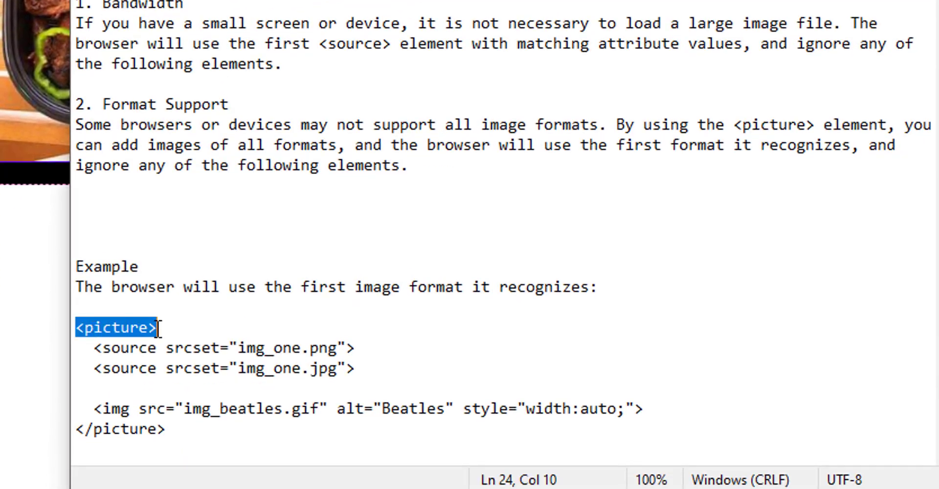
click(177, 350)
drag(310, 342, 332, 340)
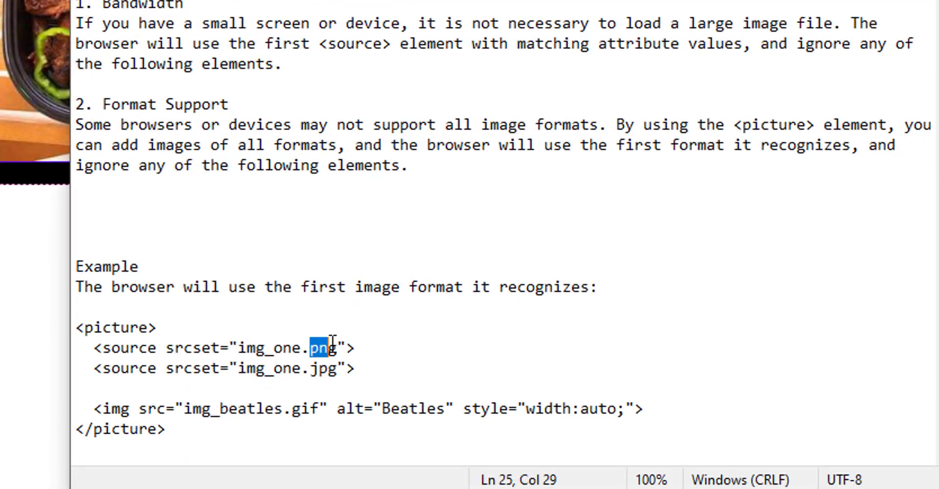
click(311, 369)
drag(311, 369, 337, 370)
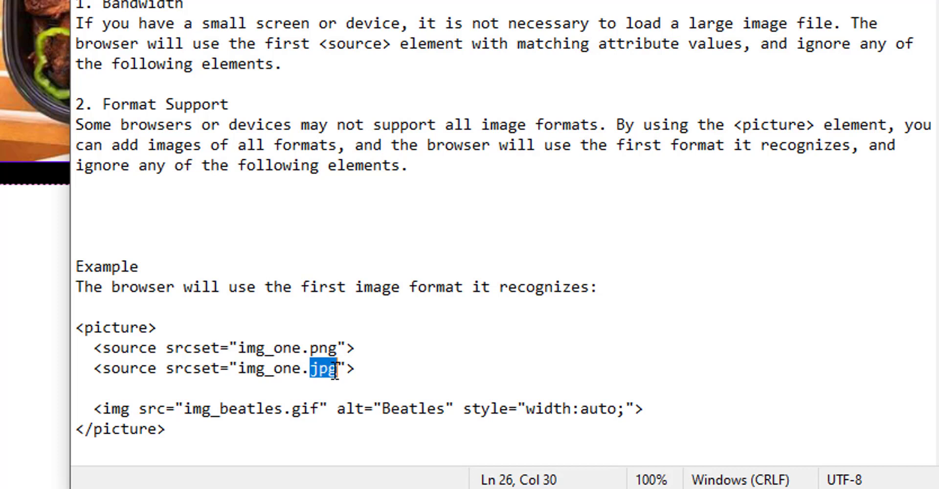
click(474, 367)
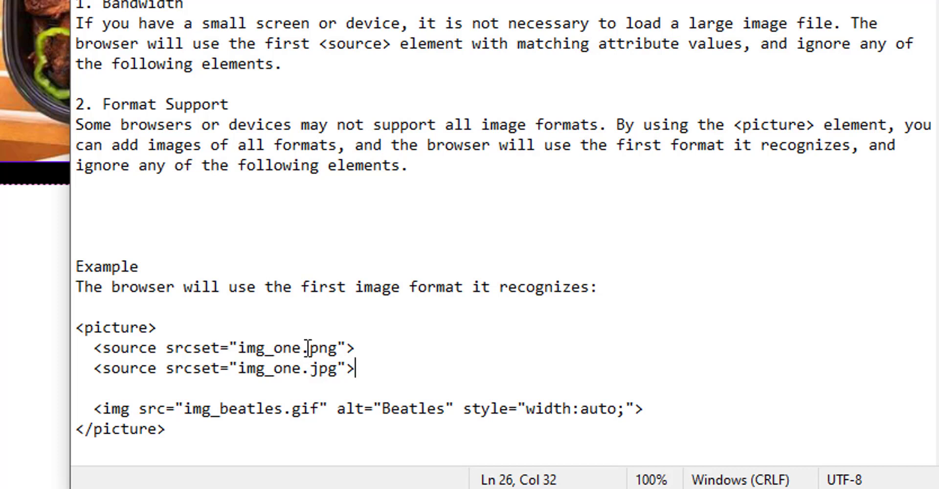
drag(311, 348, 328, 376)
click(190, 333)
drag(96, 408, 609, 408)
click(694, 408)
click(193, 429)
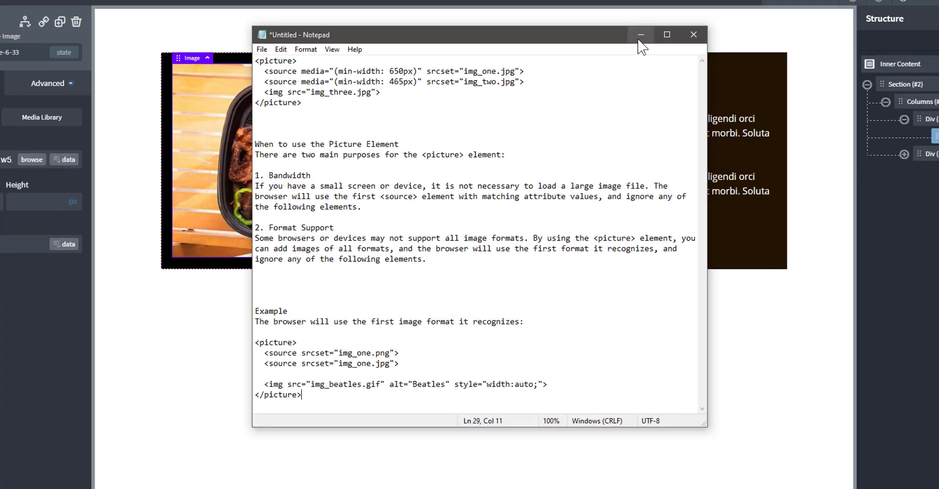
- Return to the Oxygen builder and rename the first column's div, the image's parent, as picture
click(641, 41)
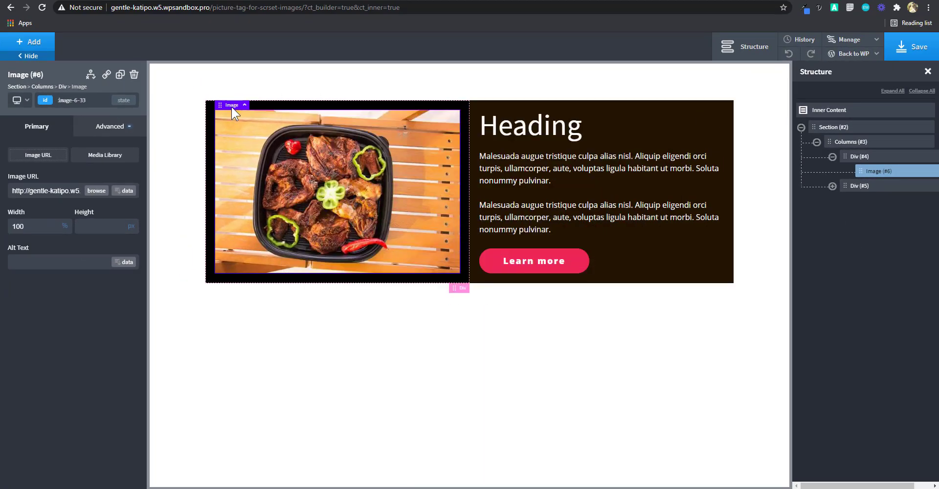
click(859, 156)
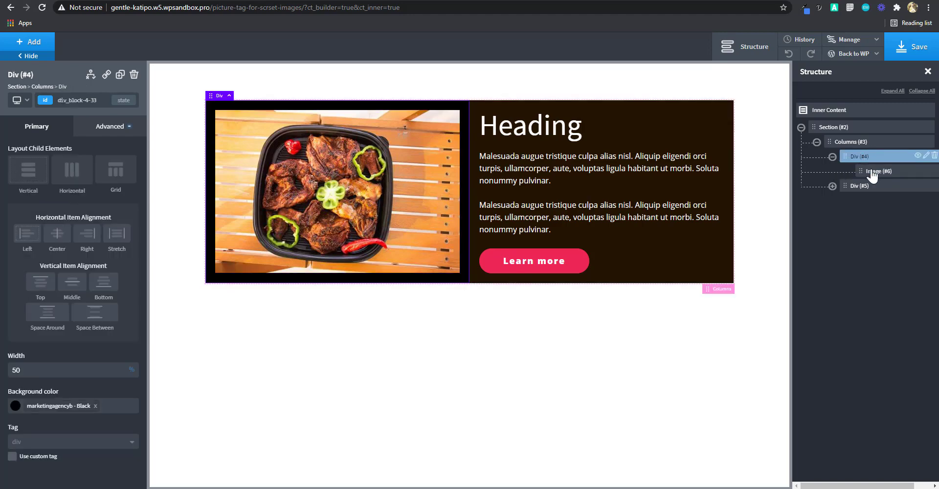
click(872, 171)
click(867, 158)
right_click(919, 157)
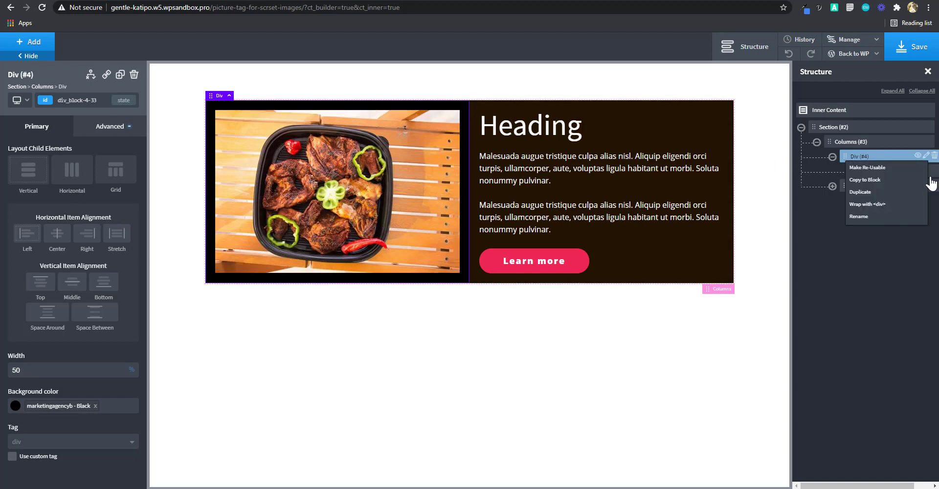
click(892, 216)
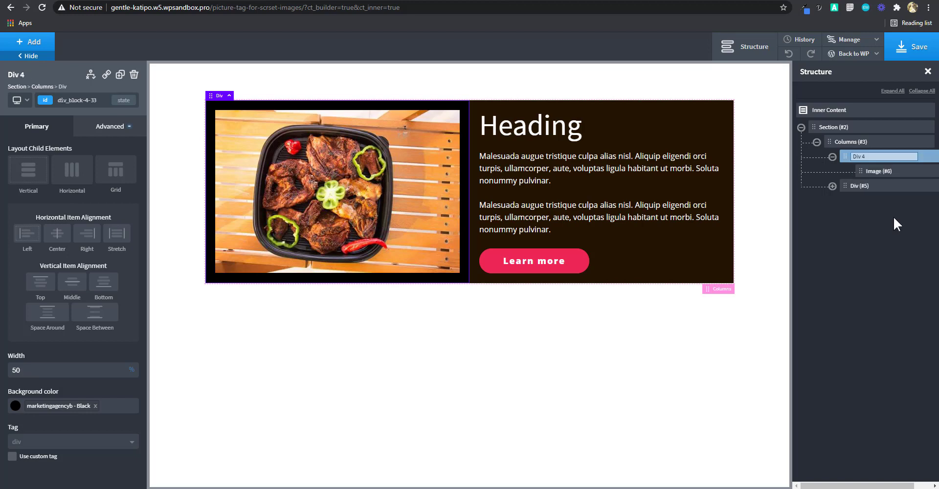
text(picut)
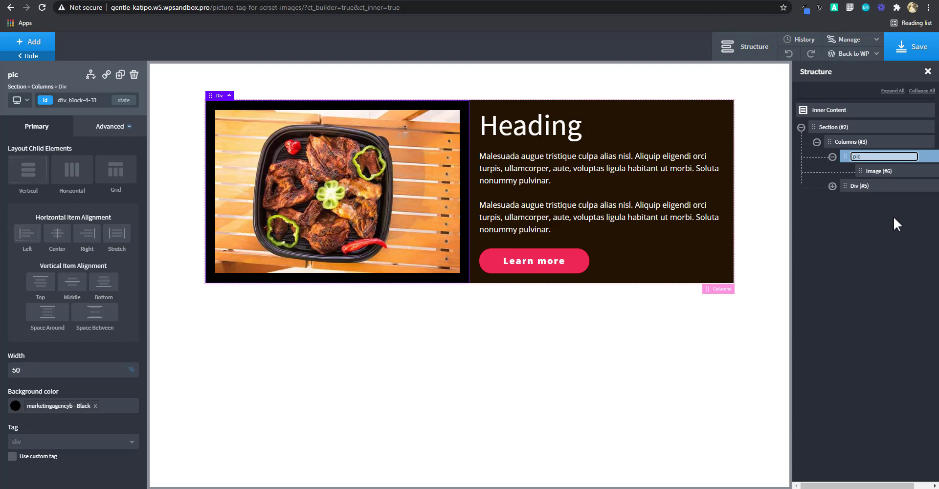
text(ure)
key(Return)
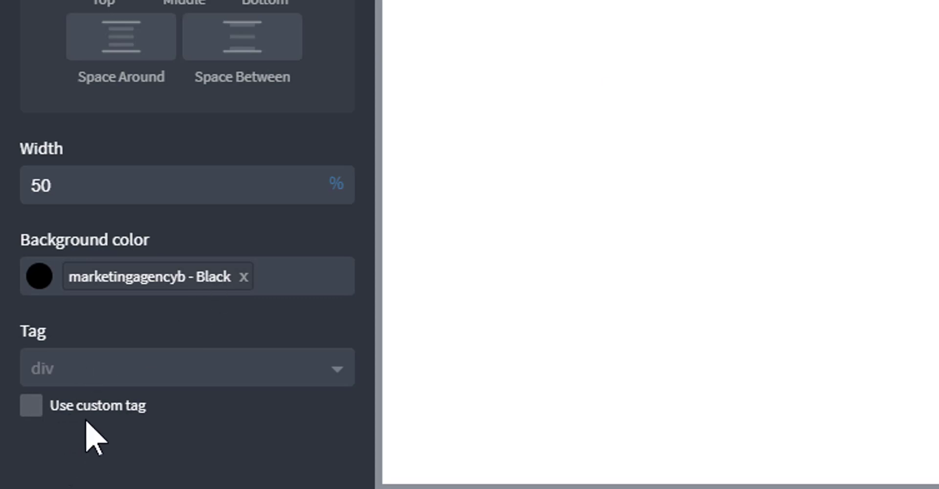
- Enable a custom tag for the picture div and set the tag to picture
click(87, 406)
scroll(171, 421, down, 1)
double_click(84, 380)
text(picture)
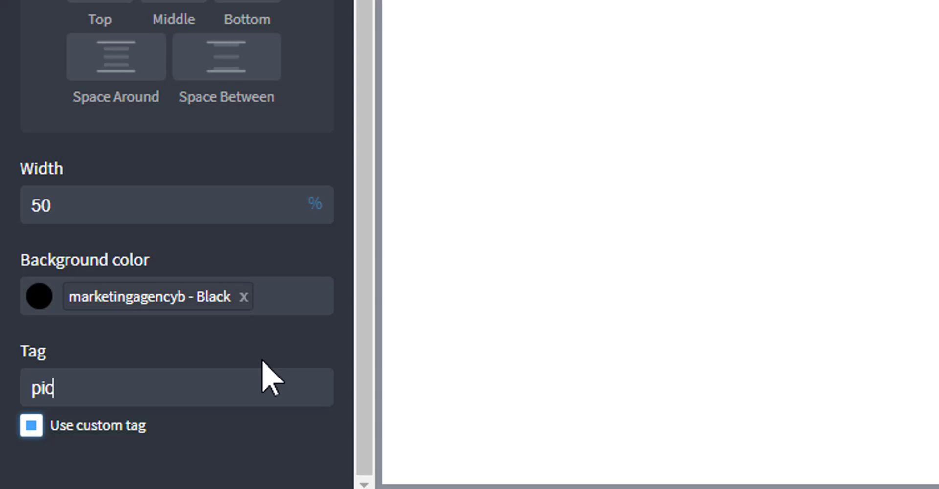
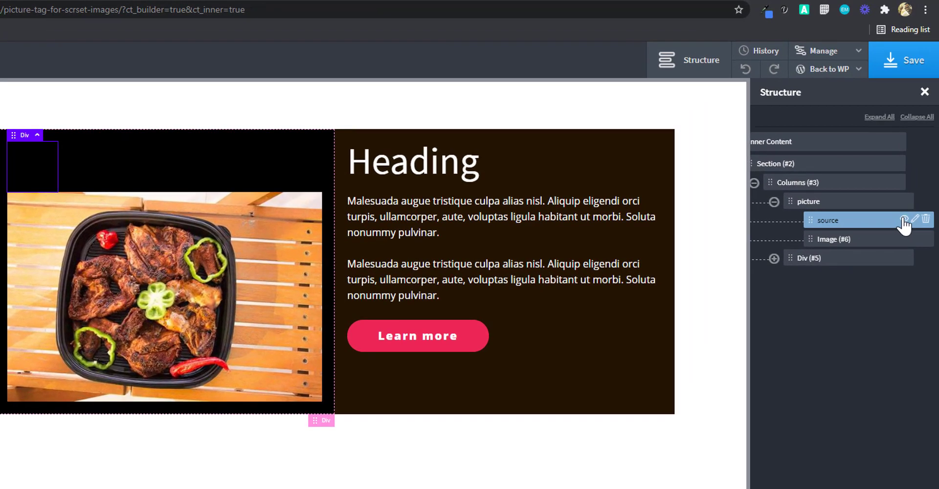
- Hide the source div on the canvas and add two custom attributes to it named media and srcset
click(904, 219)
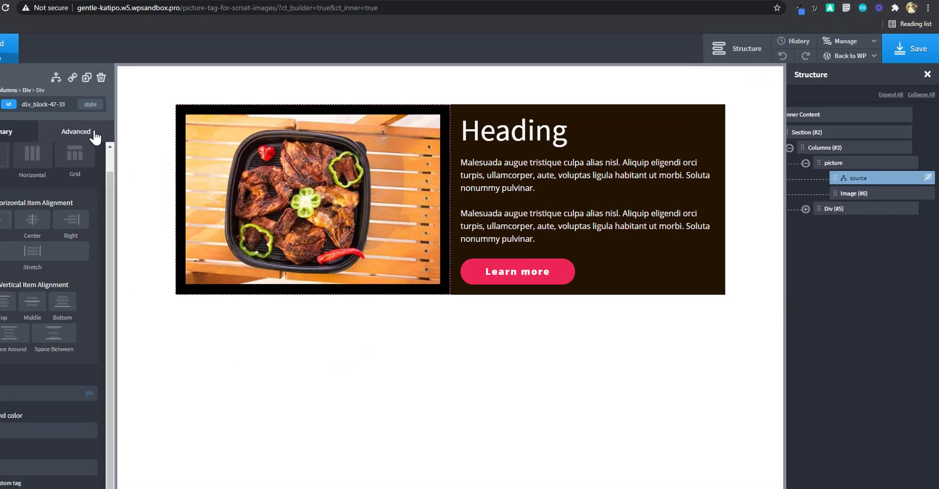
click(93, 135)
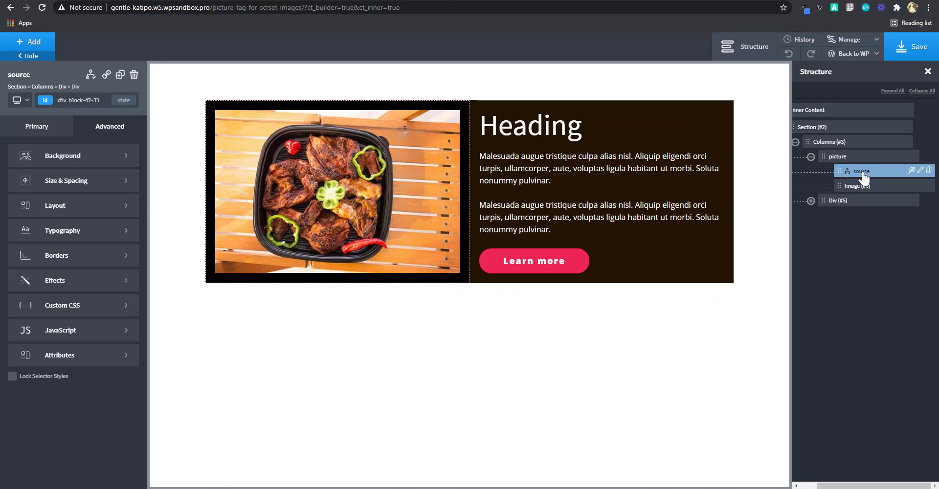
click(91, 354)
click(30, 174)
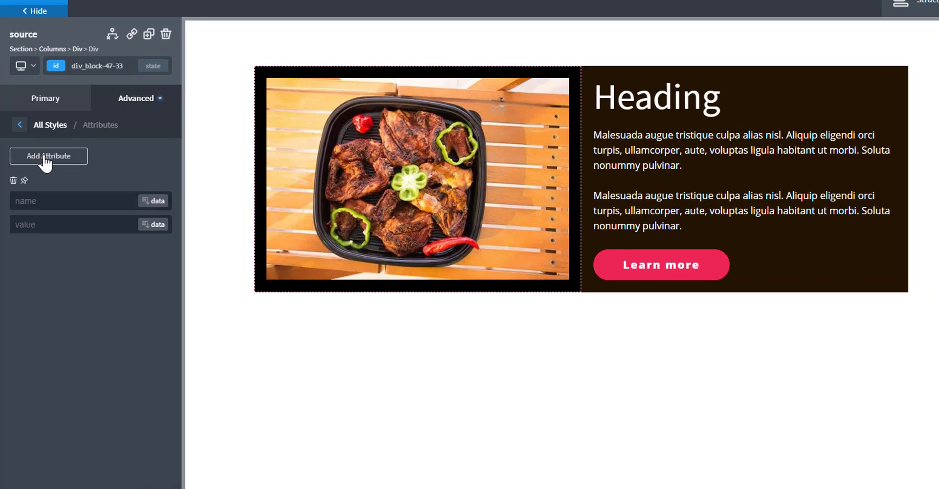
click(30, 174)
click(41, 210)
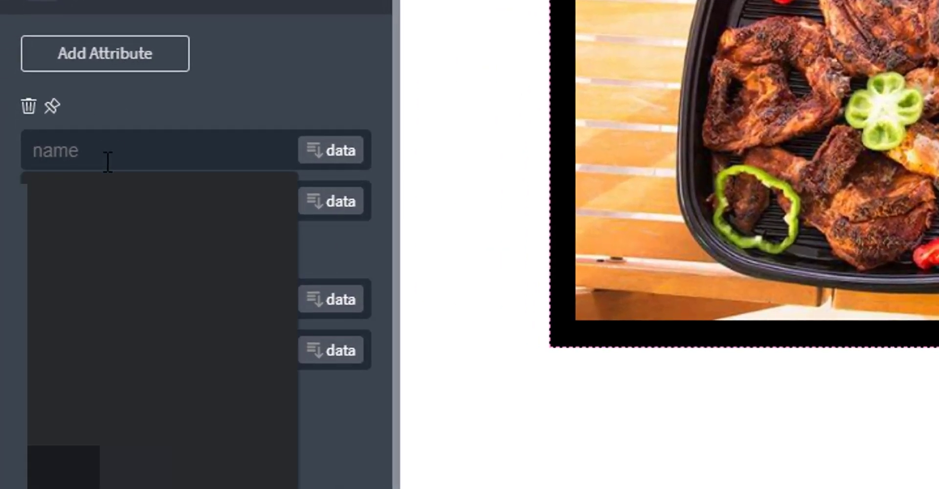
text(media)
click(251, 126)
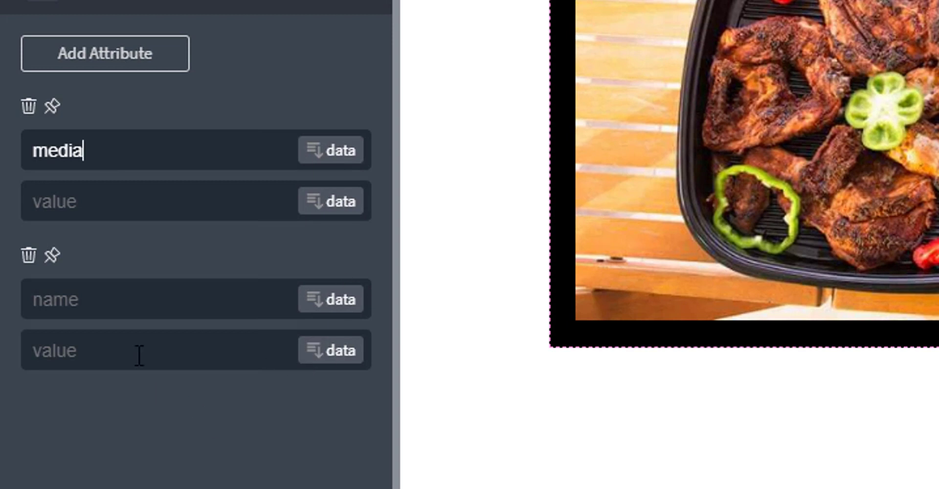
click(122, 296)
text(srcset)
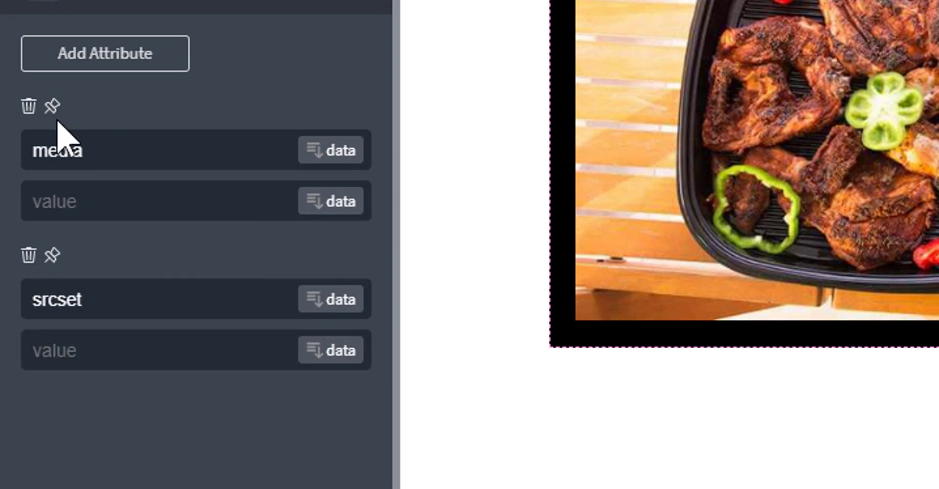
- Pin the media and srcset attributes to the source div's primary settings and set media to (min-width:780px)
click(51, 105)
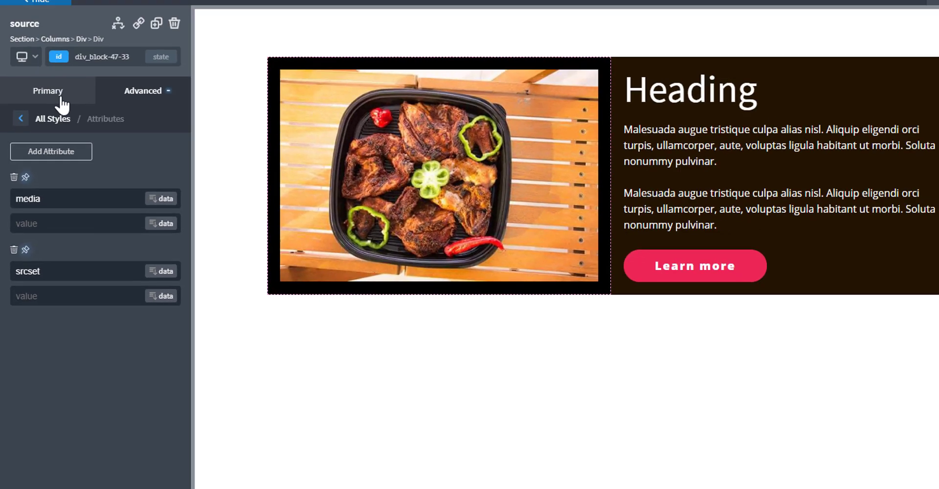
click(58, 100)
scroll(84, 400, down, 2)
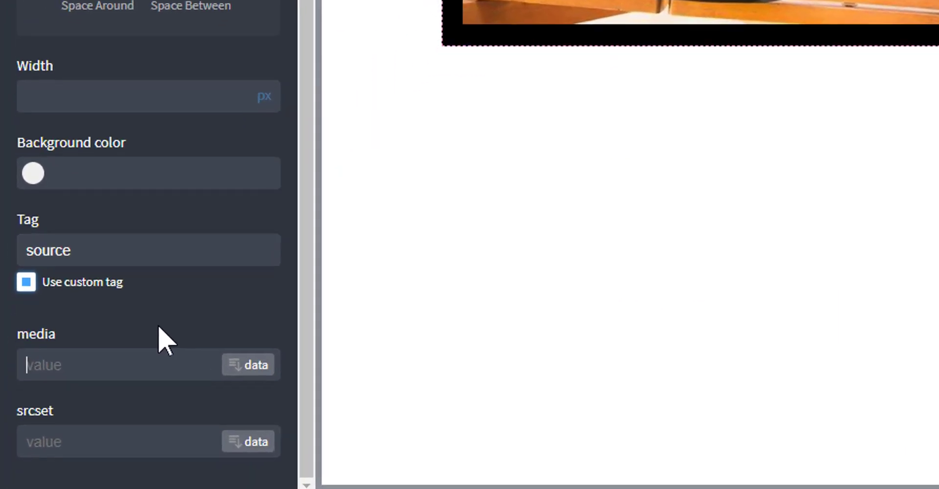
text((min-width)
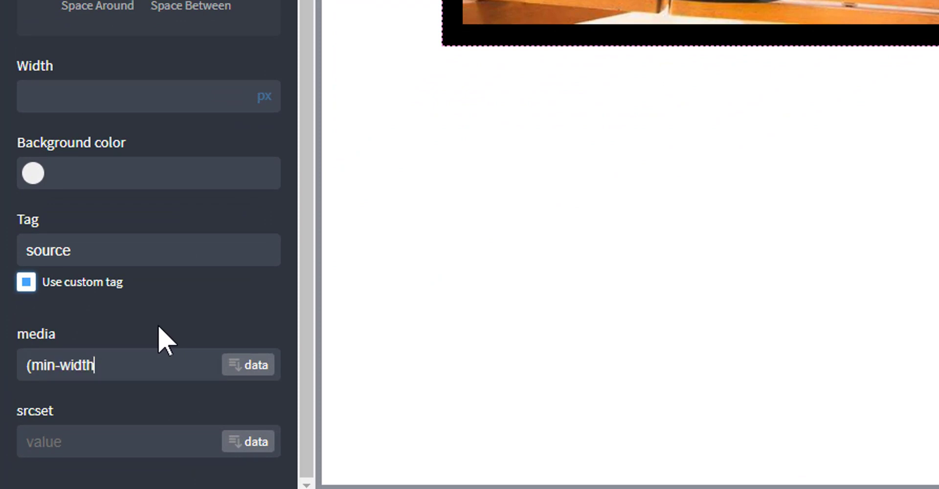
text(:780px))
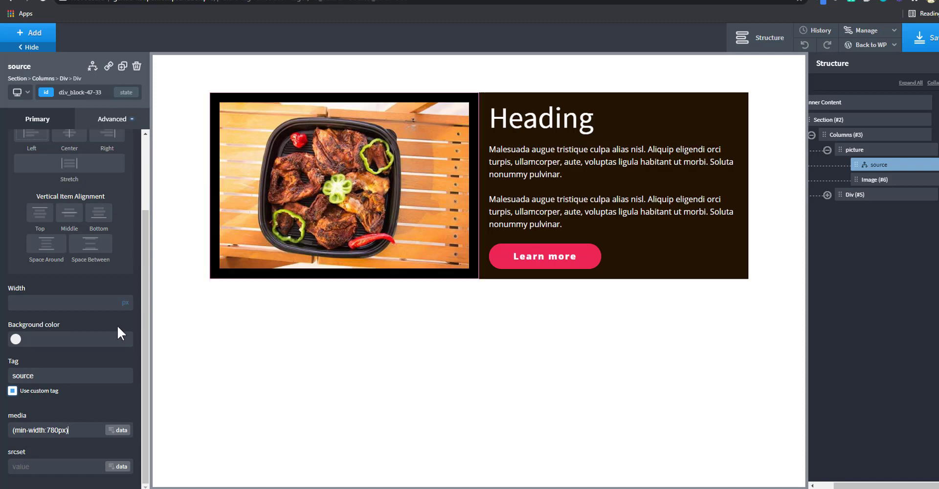
- Review the source's media condition and compare the source with the fallback image in the picture element
drag(71, 430, 11, 430)
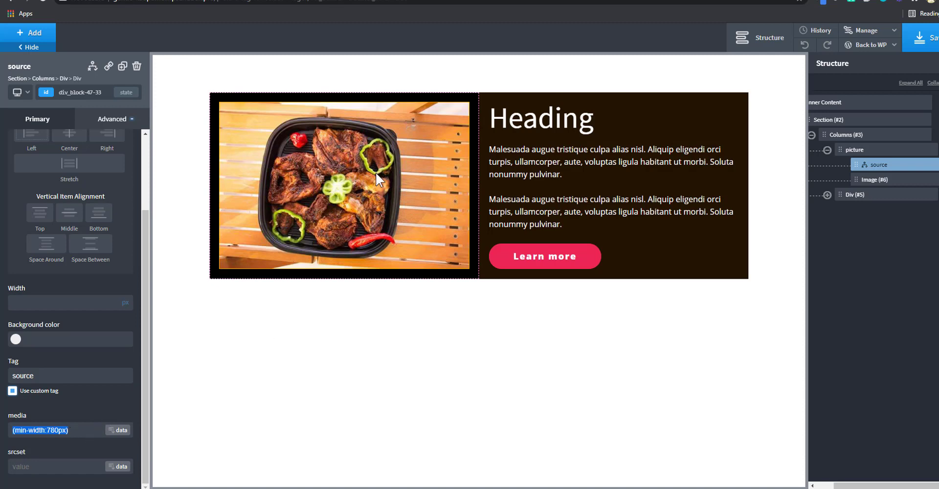
click(870, 182)
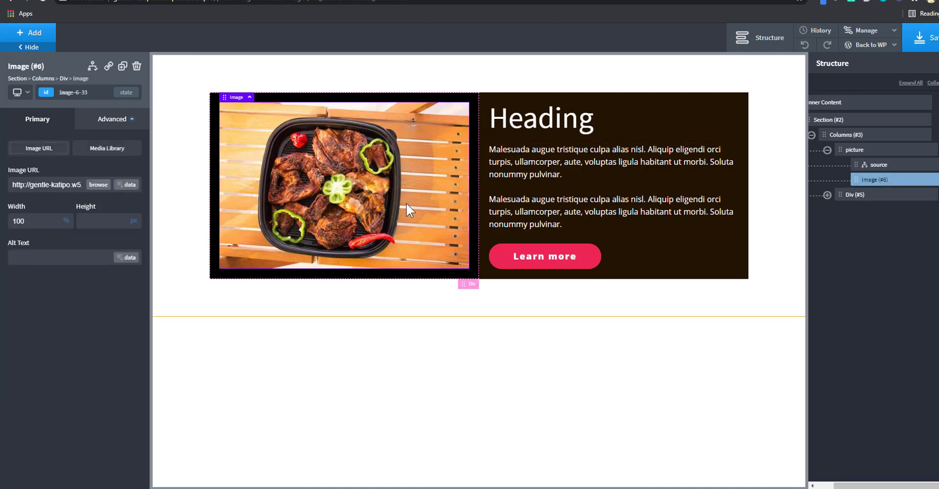
click(878, 166)
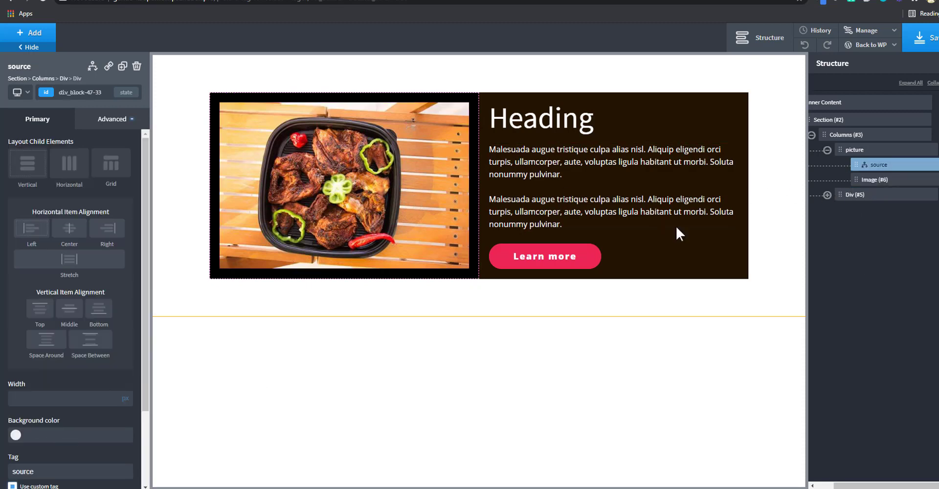
scroll(104, 449, down, 2)
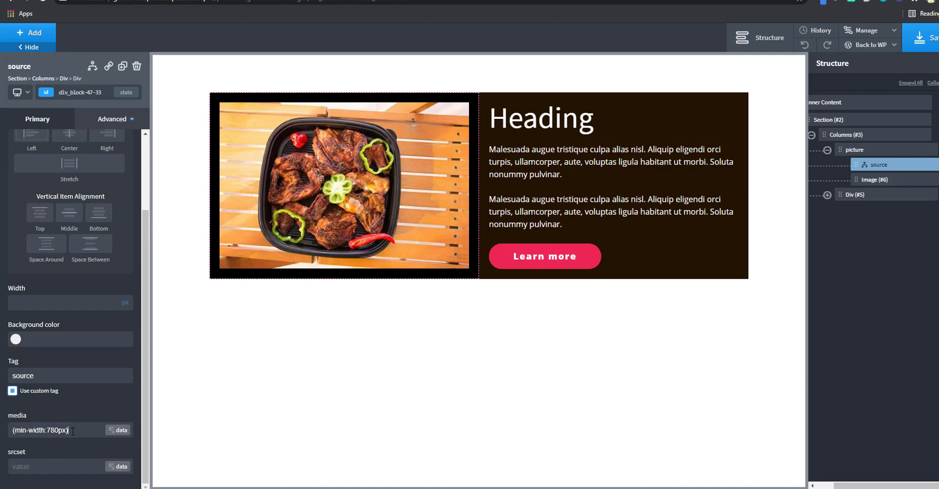
drag(72, 432, 14, 434)
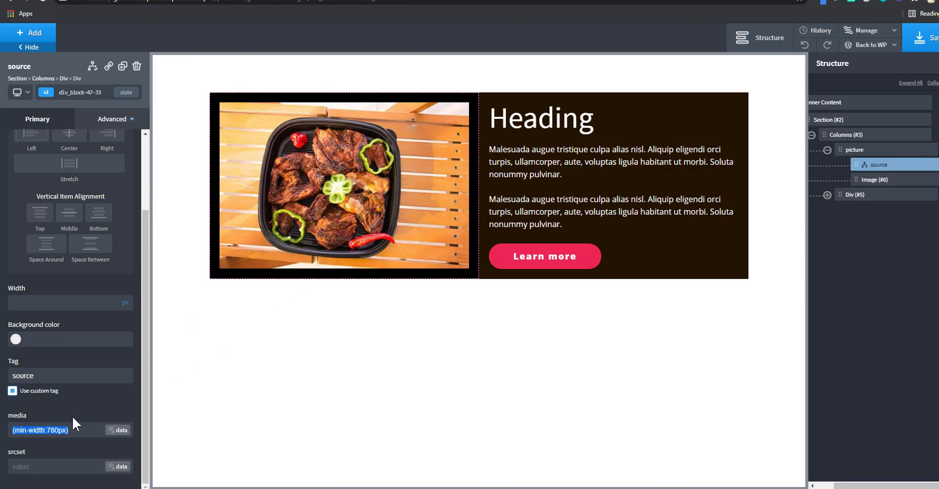
click(46, 430)
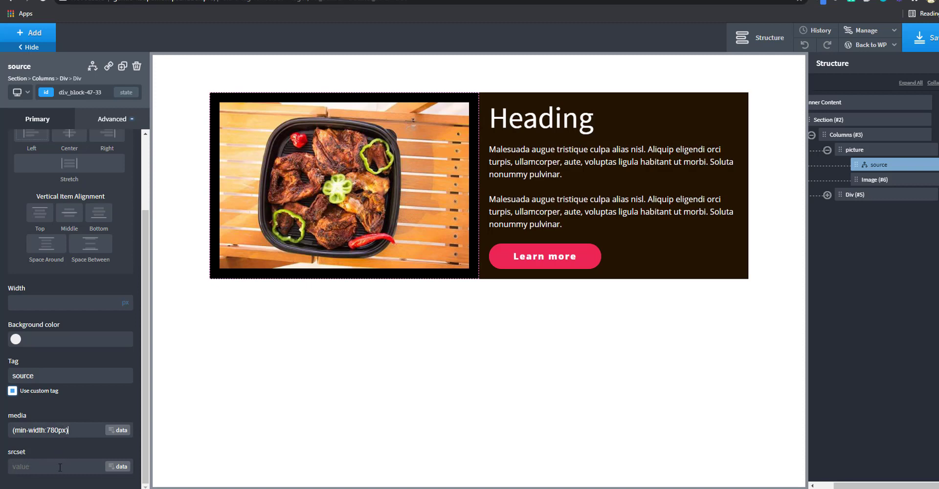
- Copy the file URL of BIS_7925.jpg from the media library and paste it as the source's srcset value
click(327, 257)
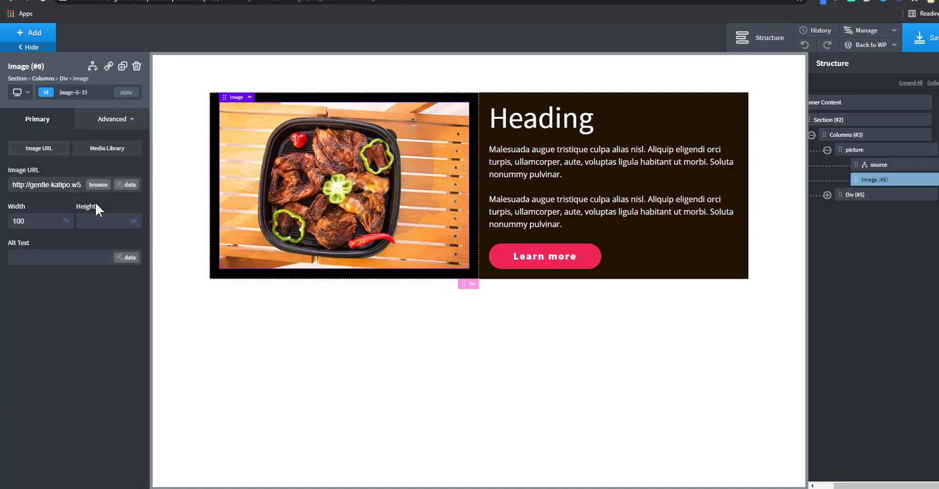
click(99, 184)
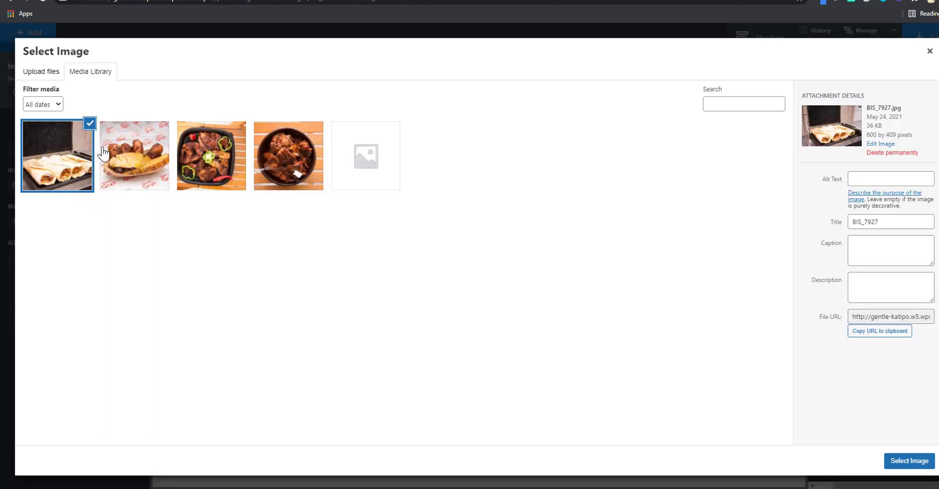
click(144, 177)
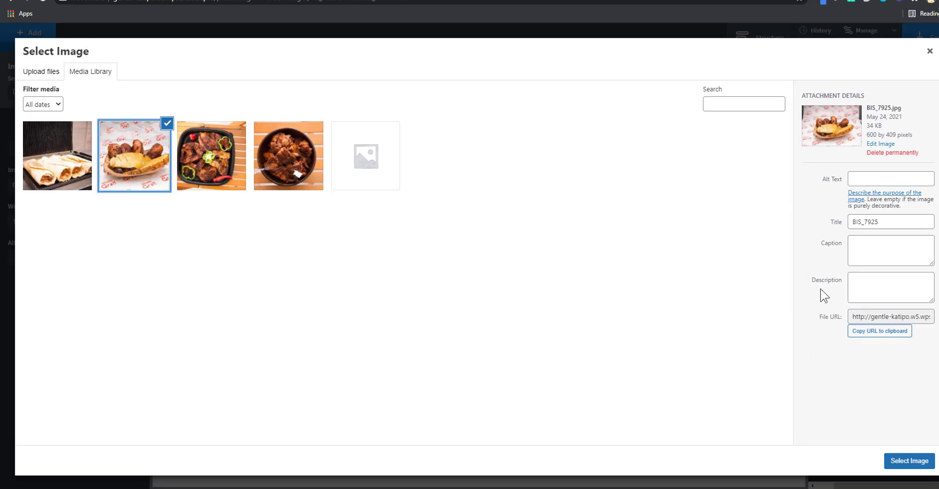
click(879, 332)
click(929, 51)
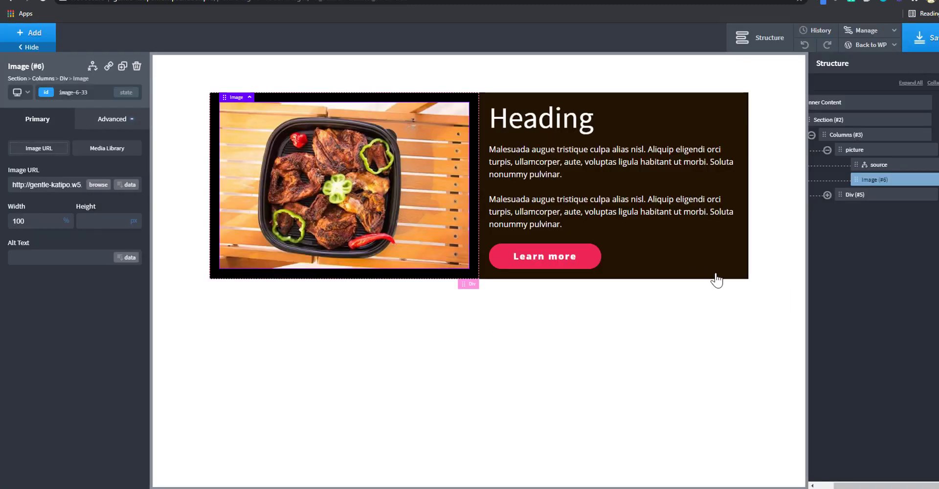
click(880, 165)
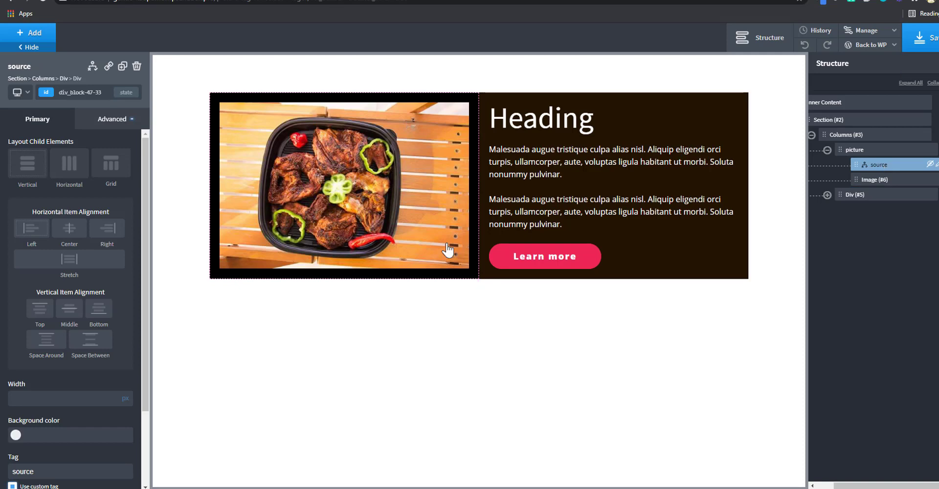
scroll(75, 430, down, 2)
key(ctrl+v)
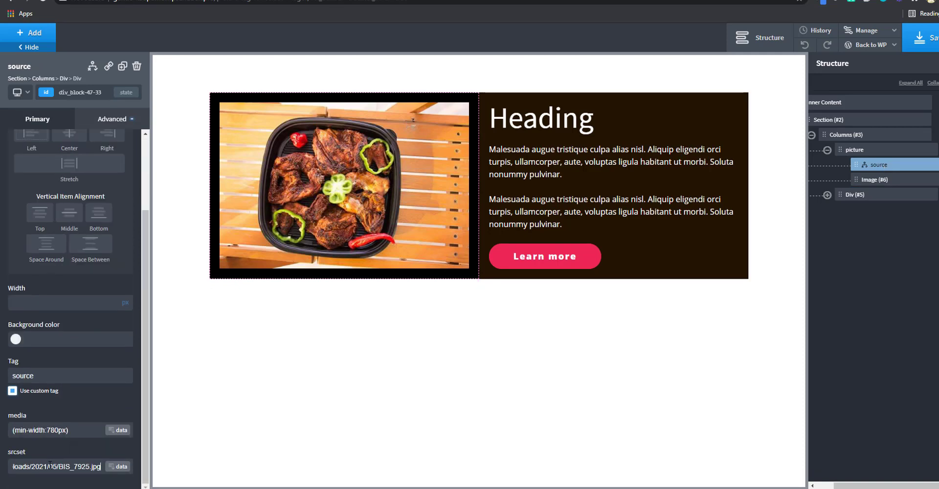
- Duplicate the source div and set the copy's media value to (min-width:480px)
click(880, 168)
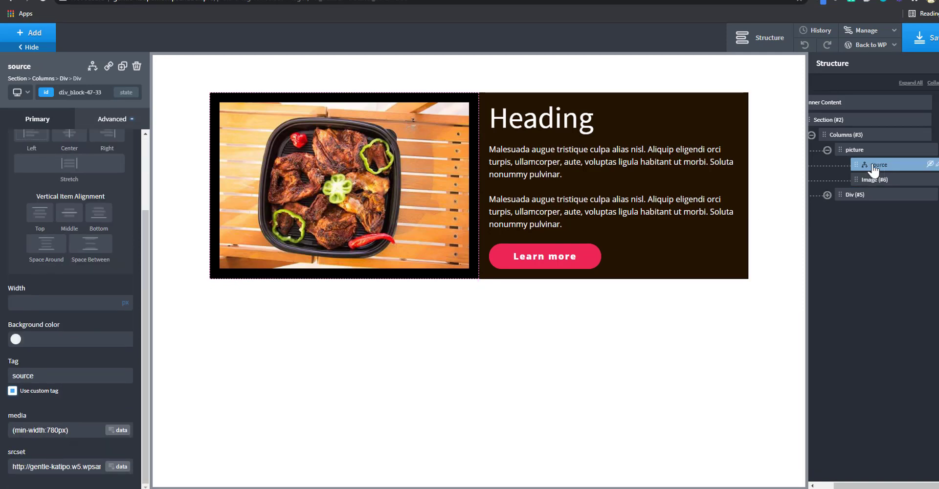
click(122, 66)
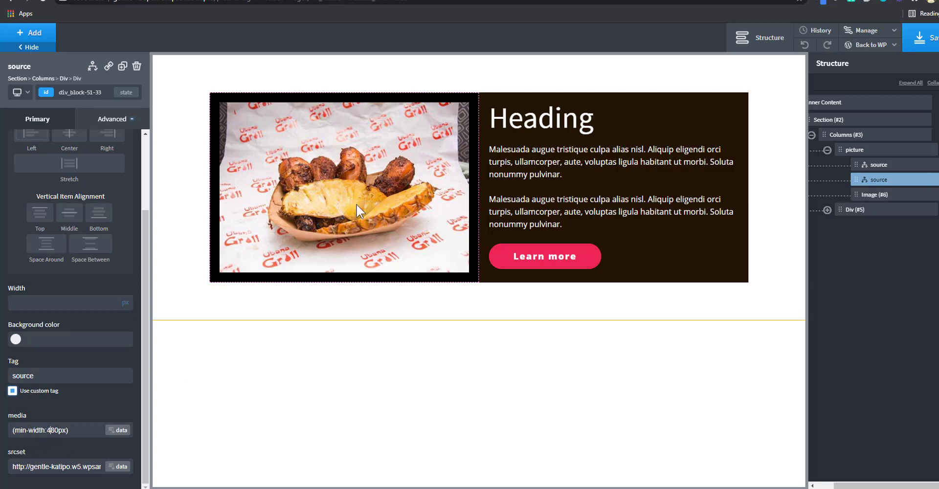
- Replace the duplicated source's srcset value with the file URL of BIS_7927.jpg copied from the media library
click(102, 183)
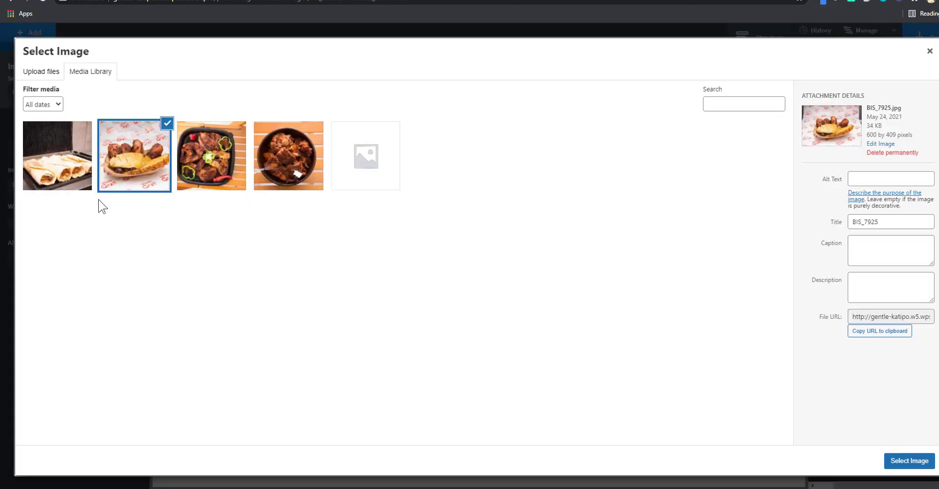
click(70, 173)
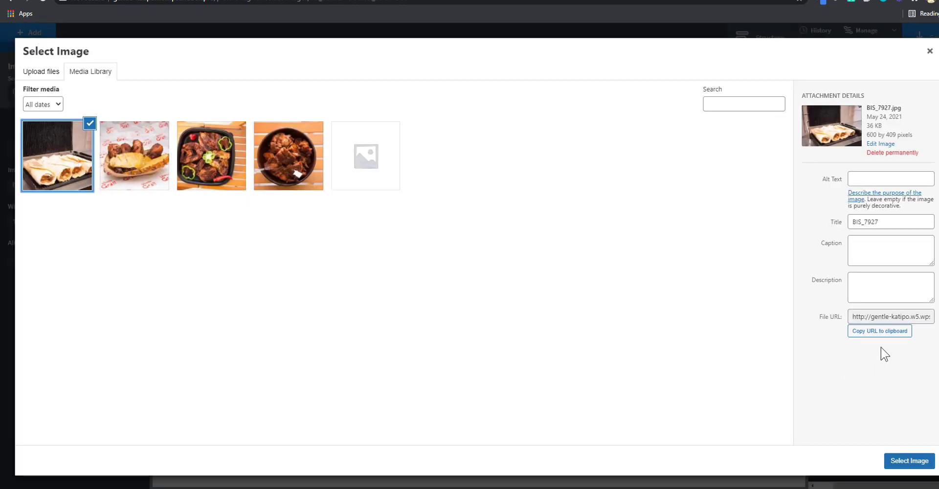
click(879, 331)
click(929, 51)
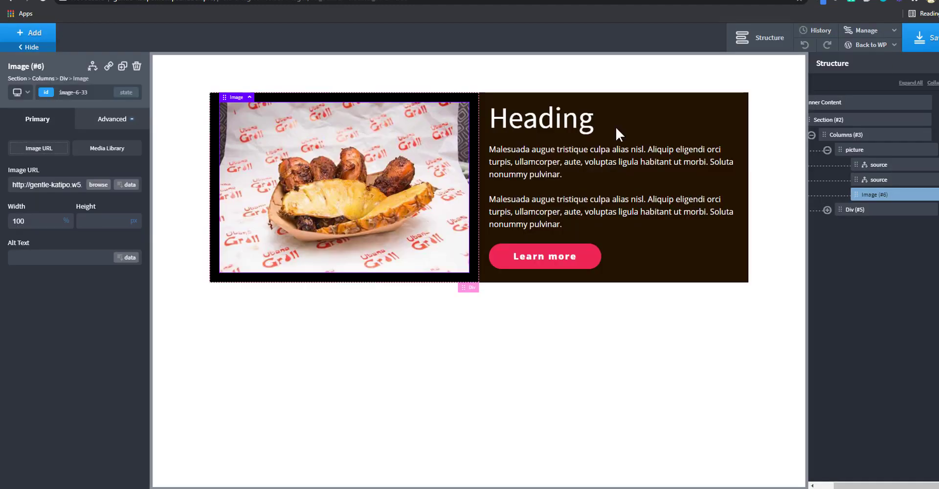
click(883, 180)
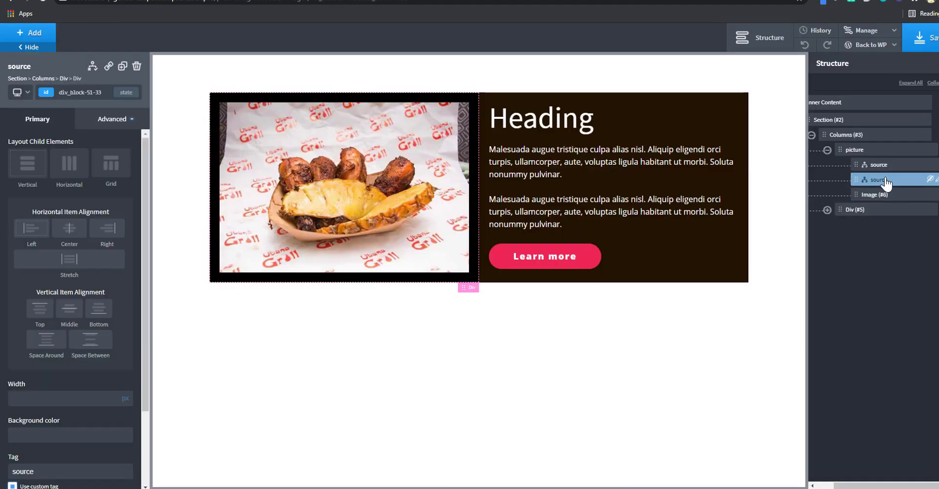
scroll(110, 438, down, 2)
triple_click(34, 466)
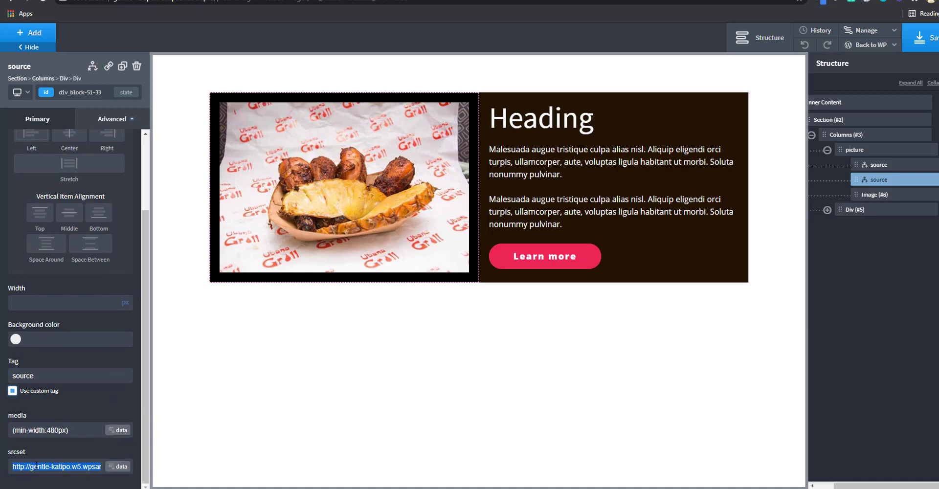
key(ctrl+v)
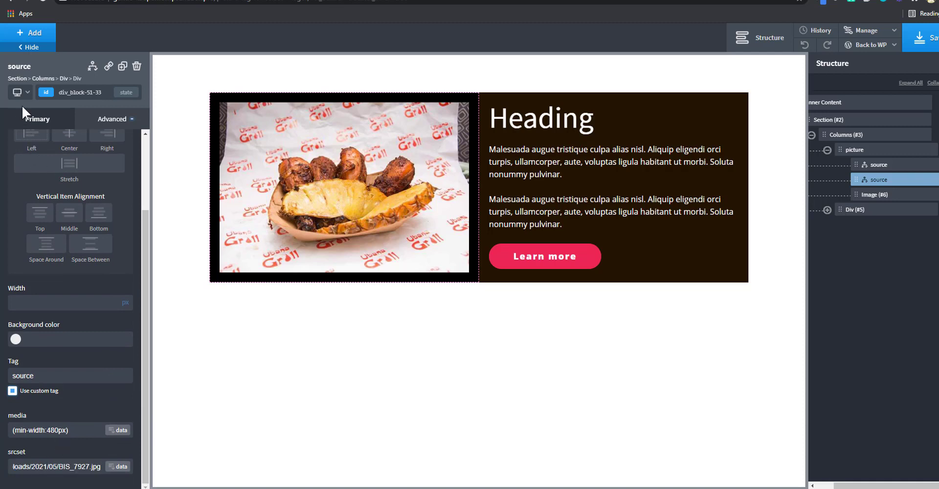
click(71, 432)
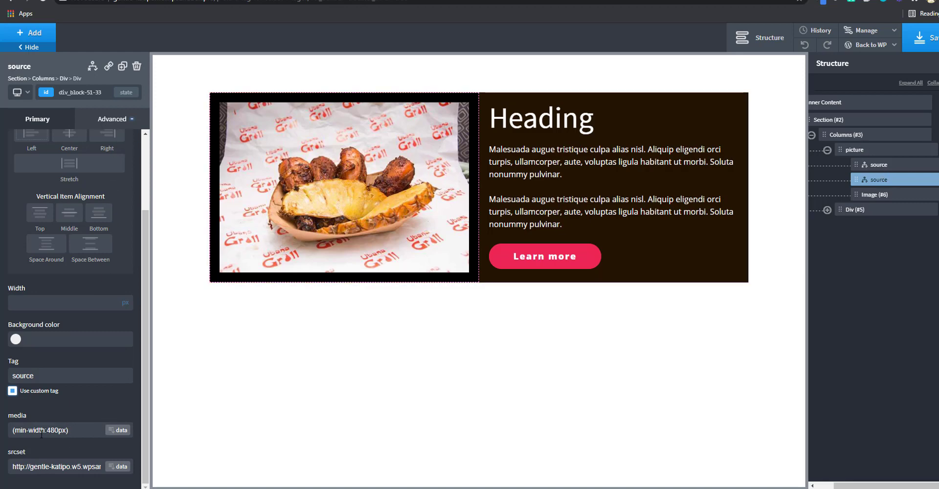
click(879, 164)
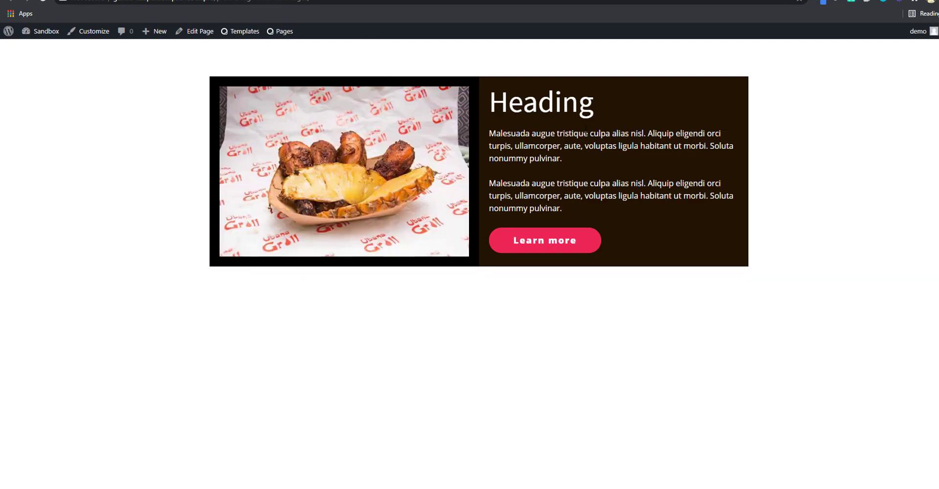
- Inspect the front-end page with the developer tools, widening the responsive preview to 1048 px and switching device emulation off
key(F12)
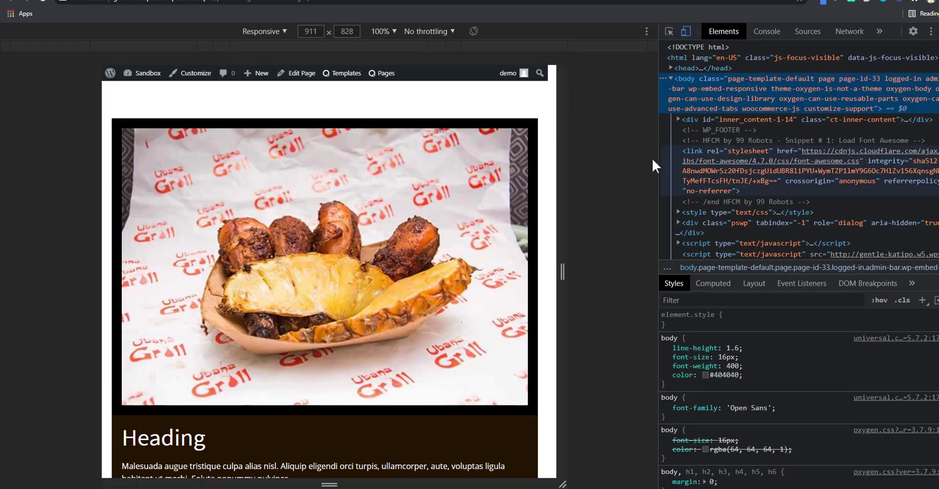
drag(655, 160, 785, 161)
drag(622, 271, 658, 259)
click(337, 31)
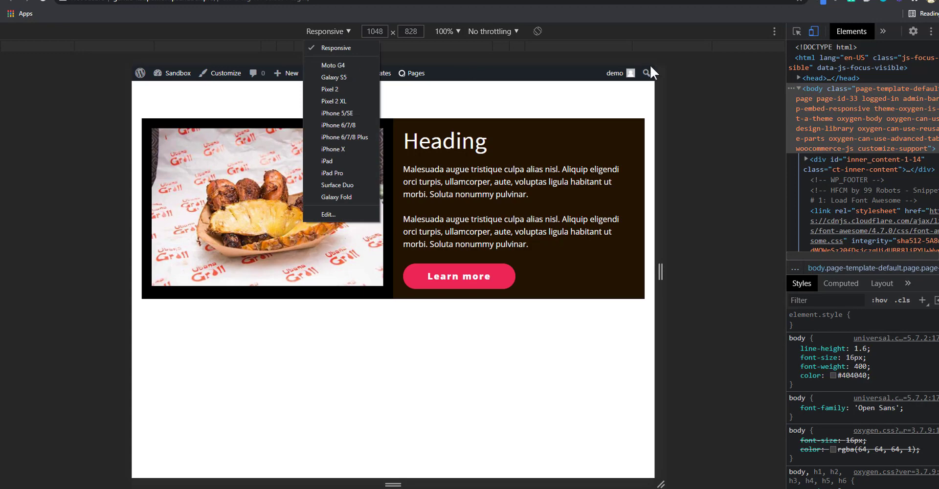
click(815, 30)
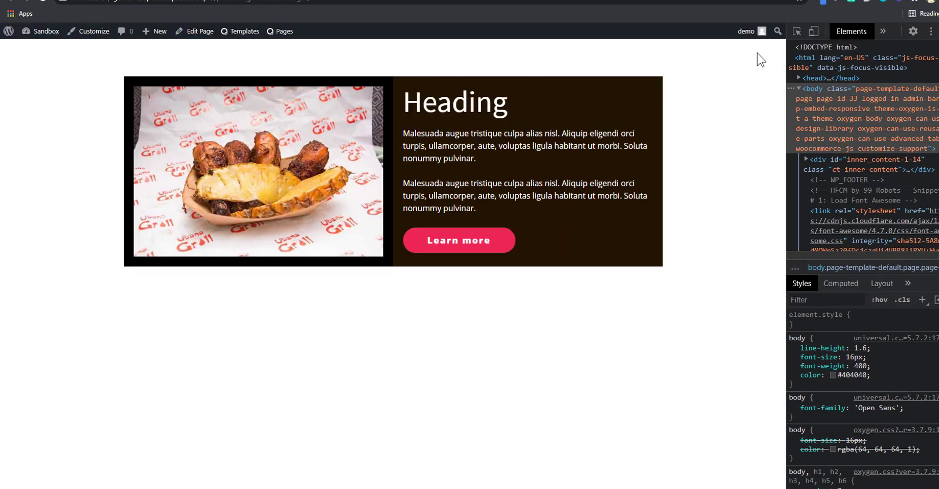
- Turn on device emulation and preview the front-end page as an iPad in both portrait and landscape orientation
click(814, 32)
click(337, 31)
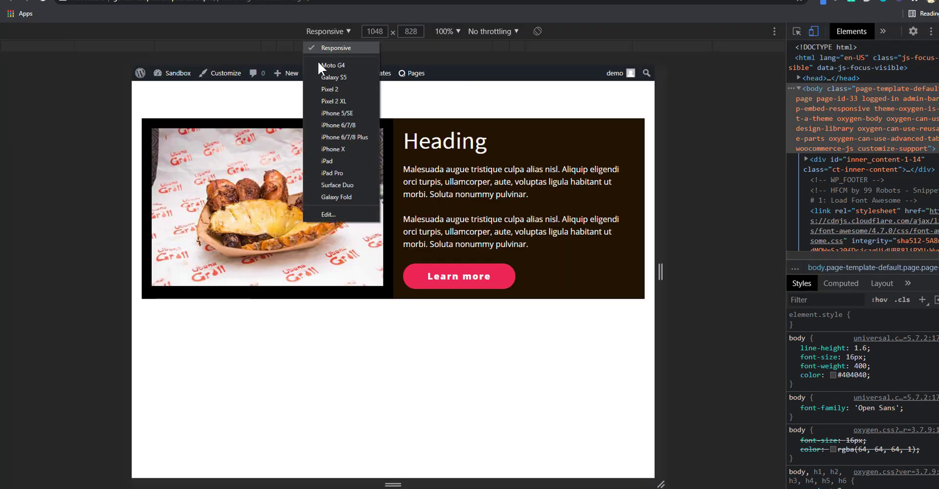
click(343, 161)
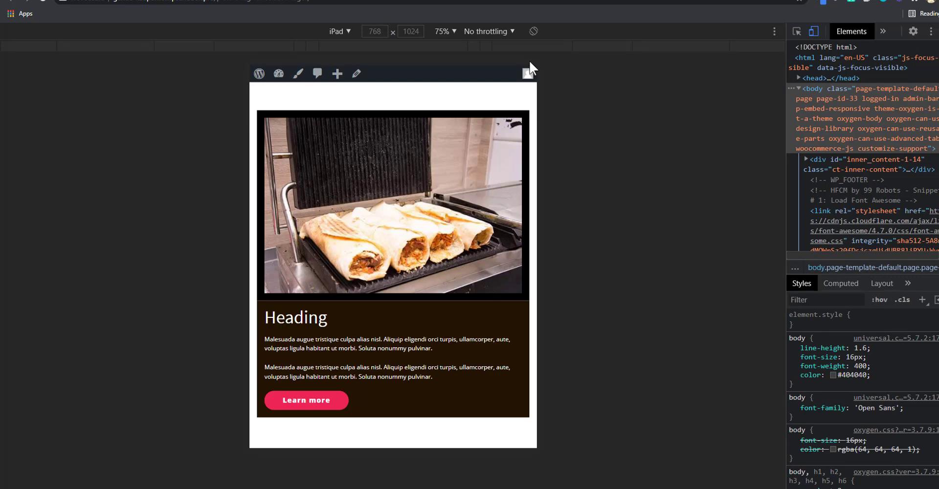
click(534, 31)
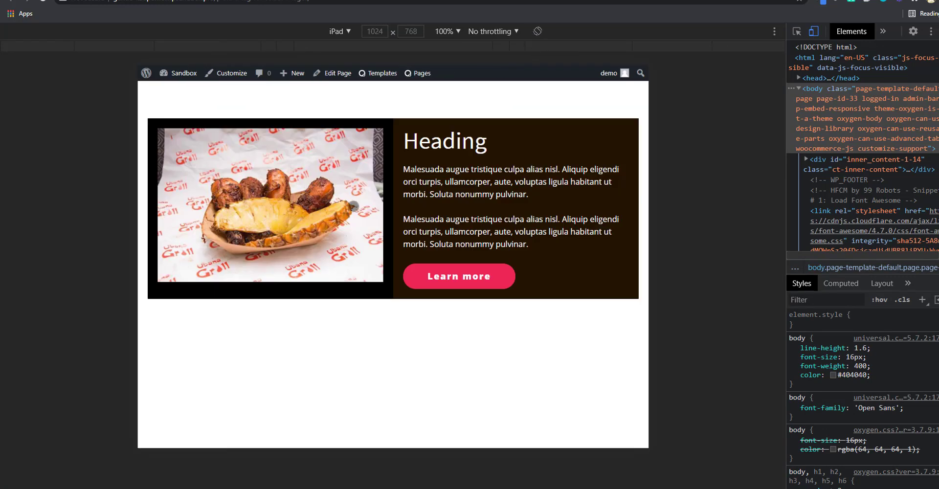
click(538, 31)
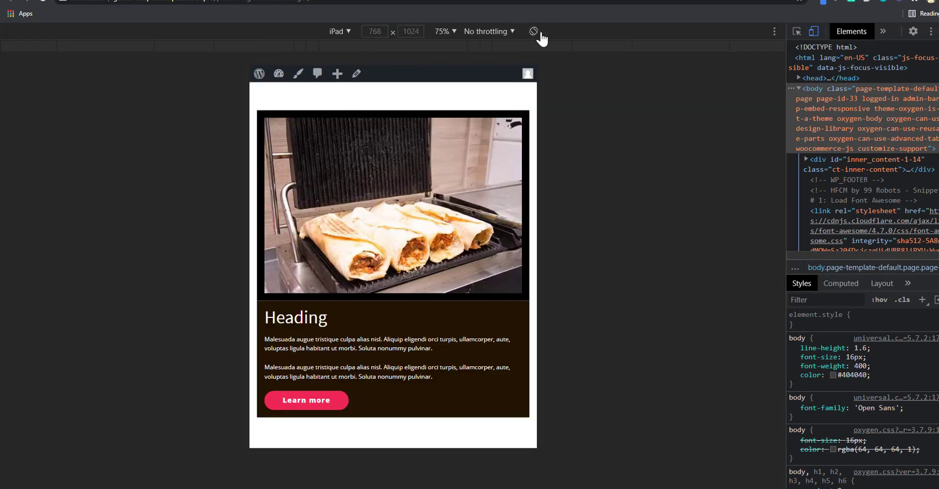
- Preview the page as an iPhone X, check its image and content, and switch device emulation off
click(344, 33)
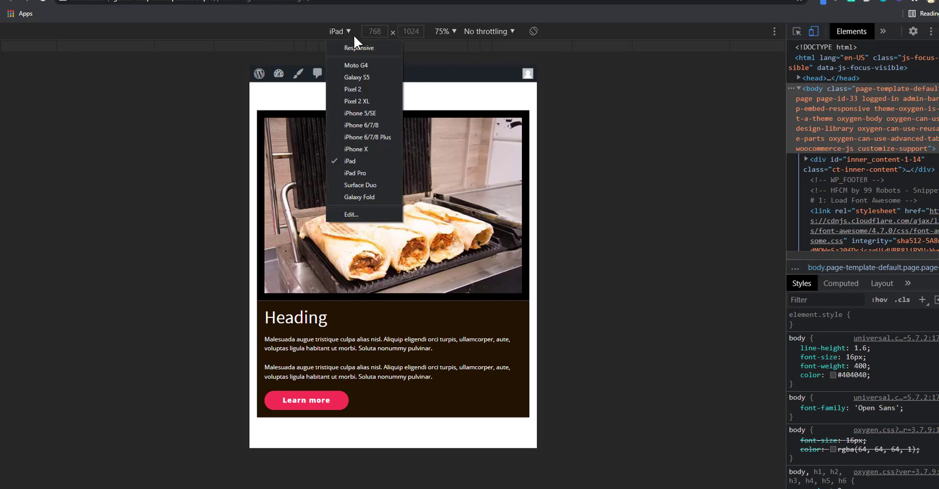
click(360, 149)
scroll(473, 69, down, 2)
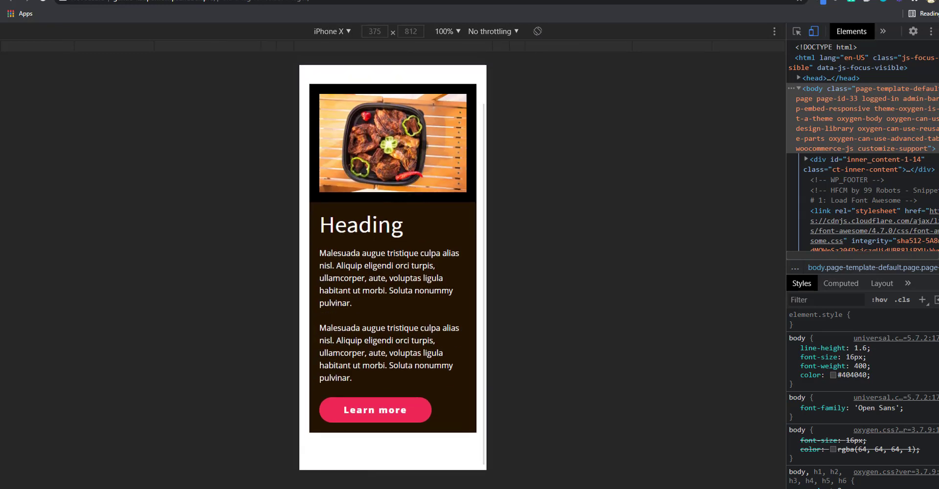
scroll(481, 171, up, 2)
scroll(482, 171, down, 2)
scroll(481, 171, up, 2)
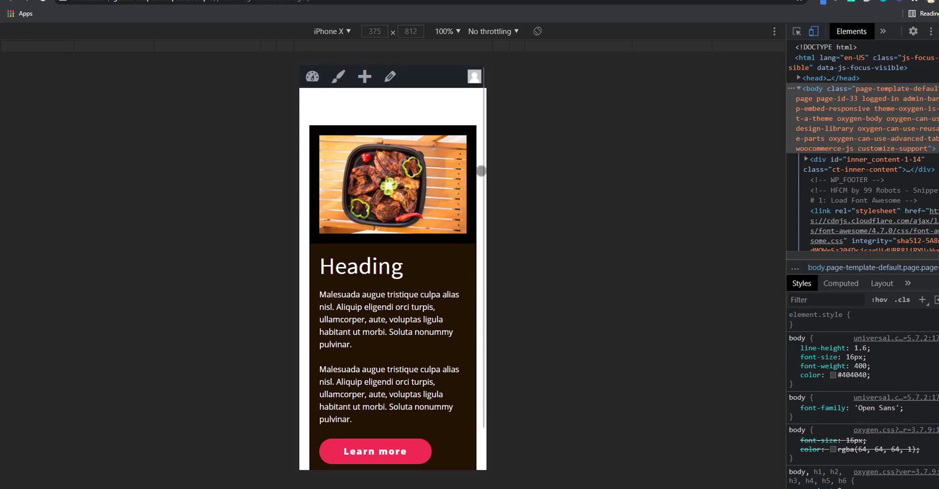
click(813, 31)
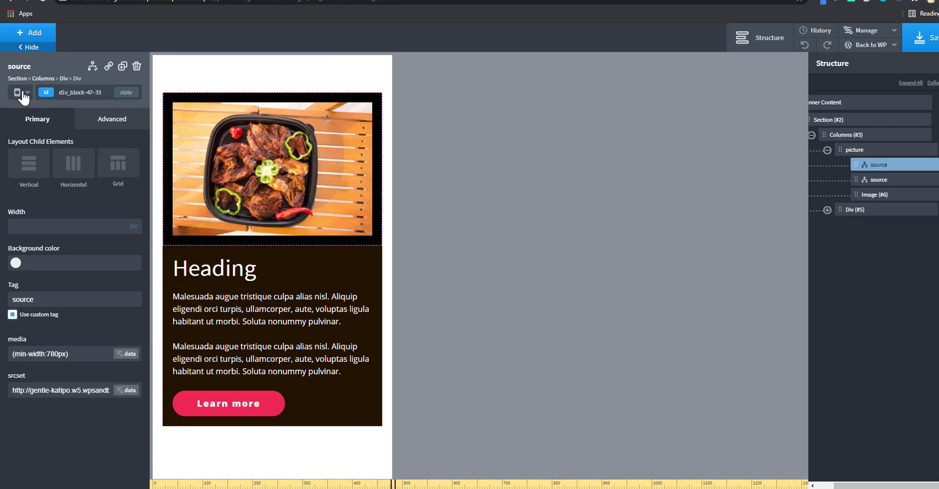
- Return the builder preview to desktop width and review the picture element, its two source children and the fallback image in the structure
click(20, 92)
click(29, 104)
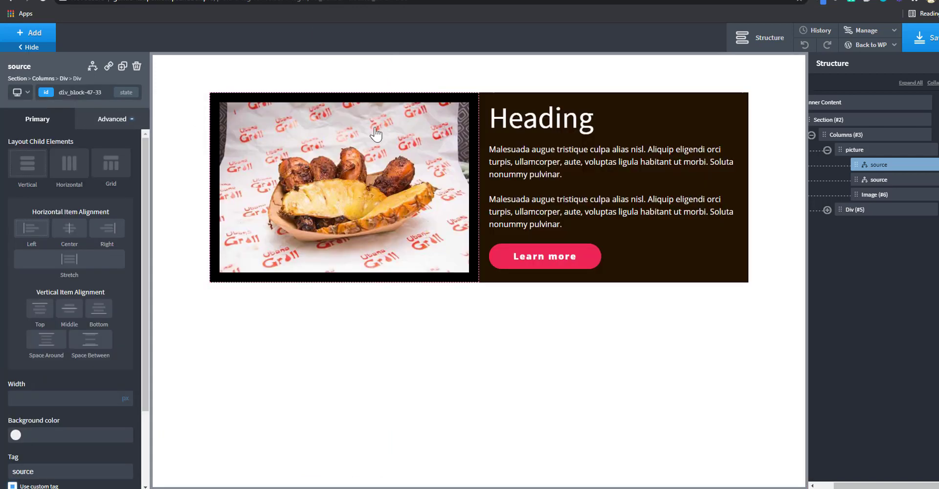
click(873, 195)
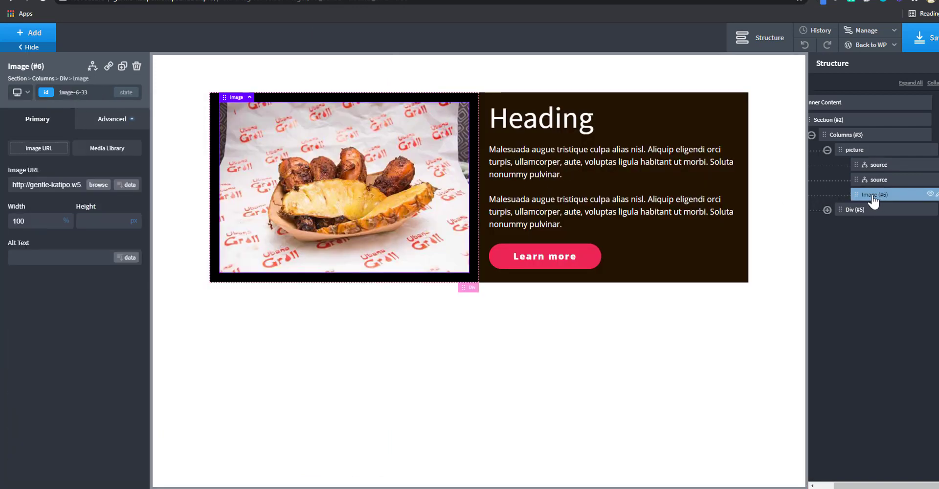
click(877, 166)
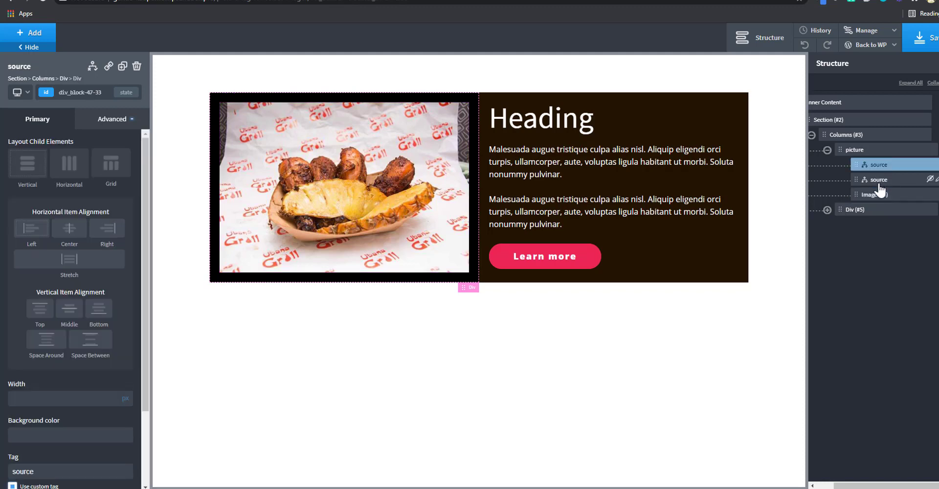
click(879, 181)
click(867, 195)
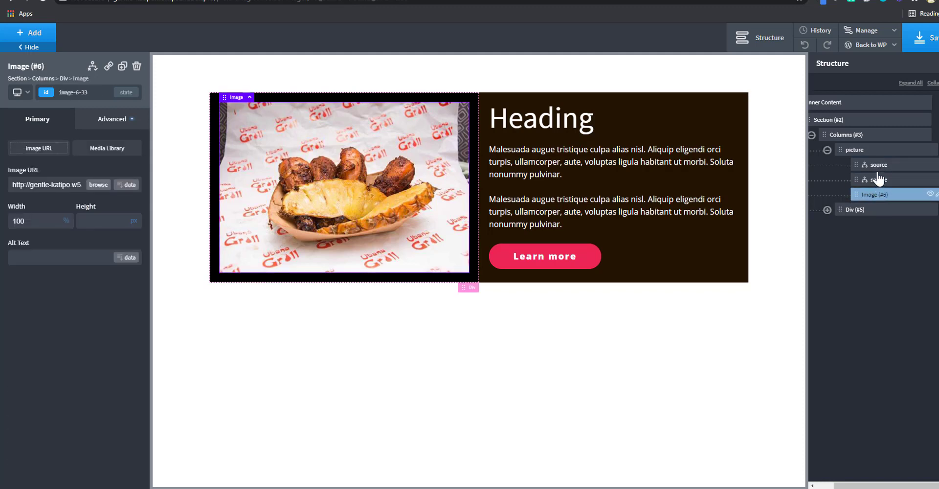
click(879, 180)
click(878, 167)
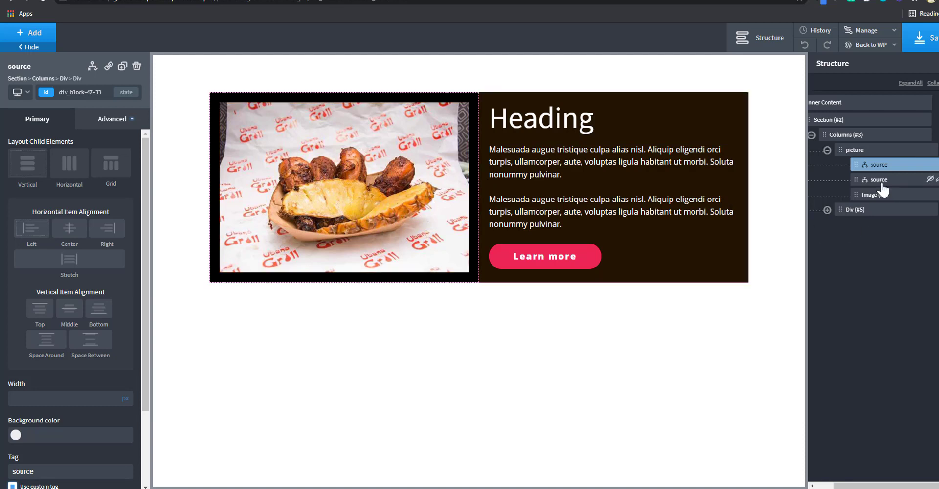
click(873, 152)
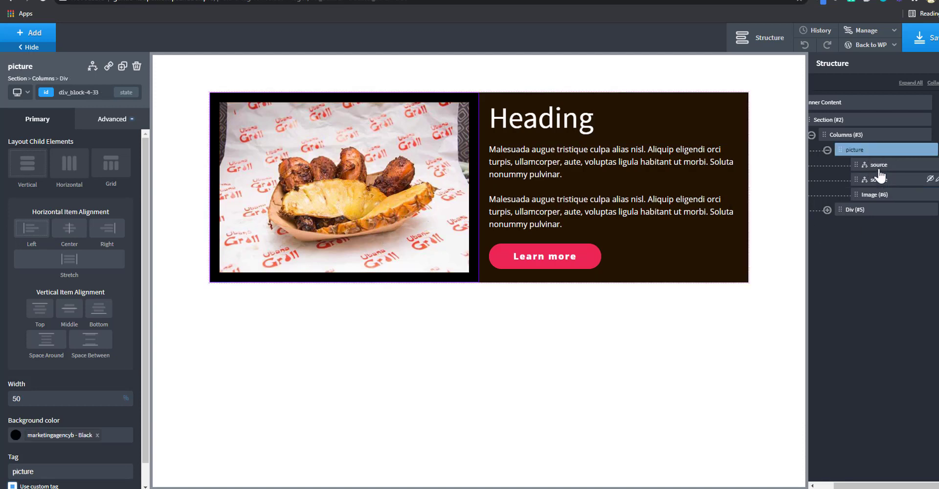
click(879, 170)
click(882, 179)
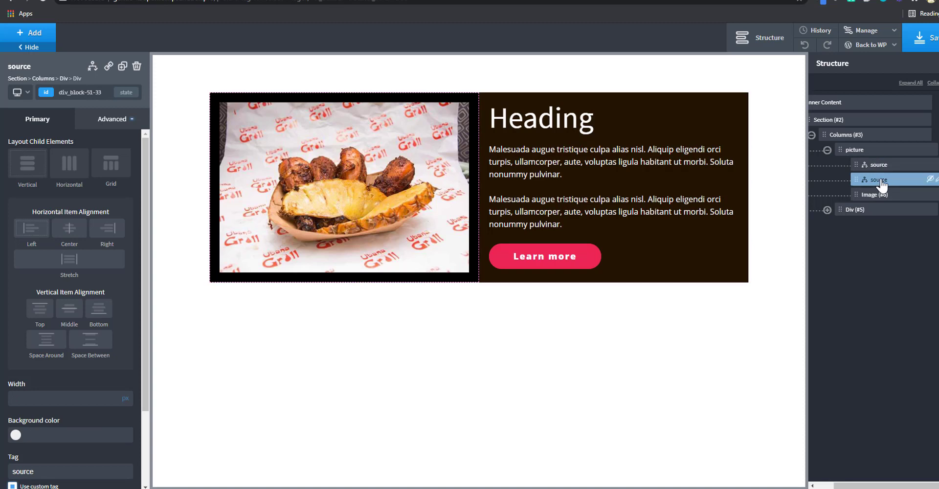
click(878, 165)
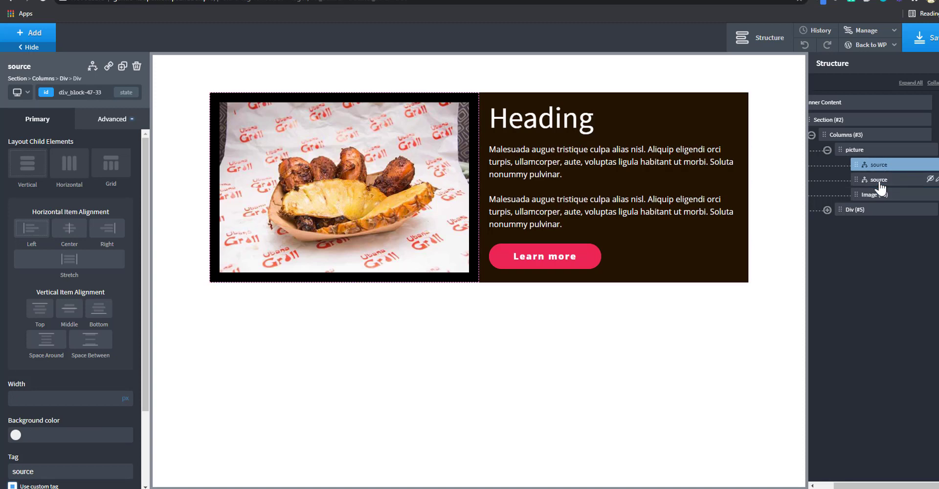
click(876, 194)
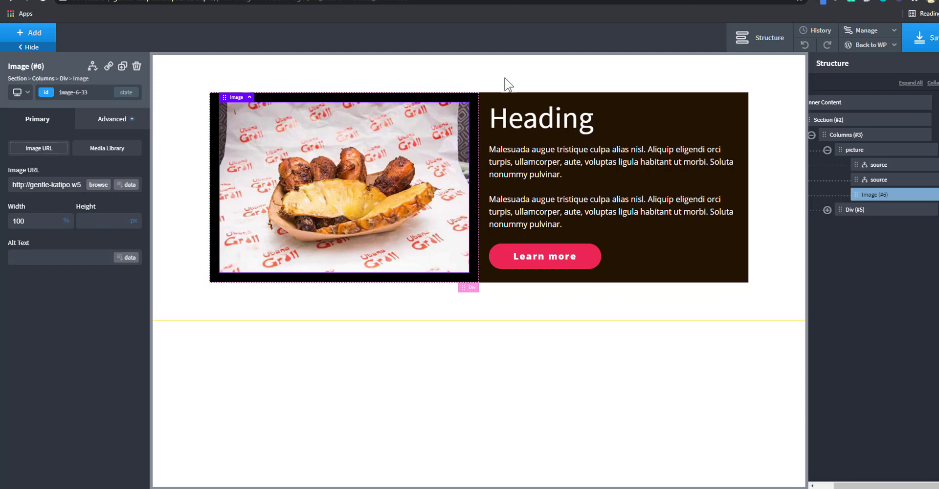
click(869, 151)
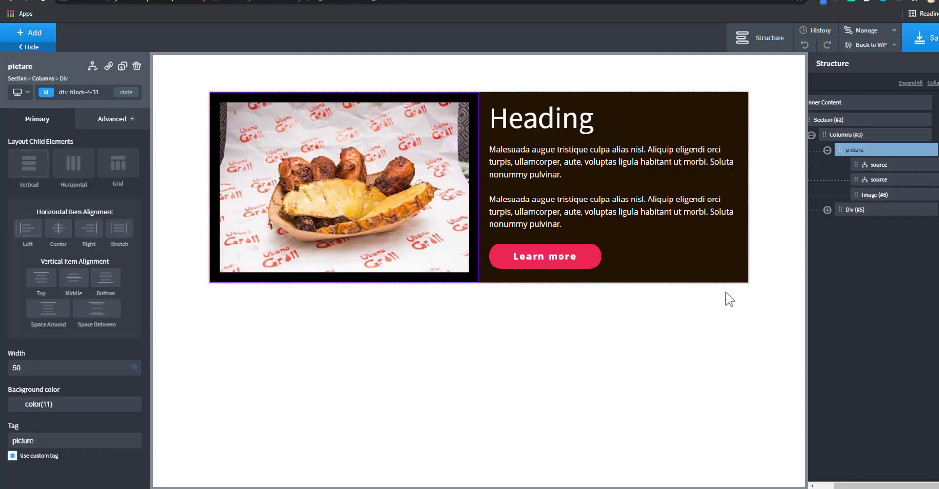